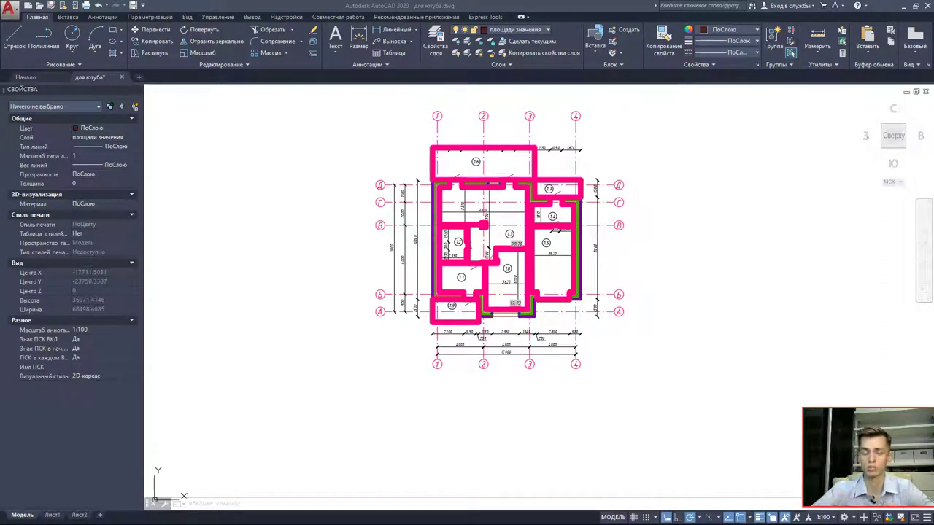
Draw a 620 by 2350 rectangle with lines to the right of the floor plan
{"action": "scroll", "coordinate": [511, 315], "scroll_direction": "up", "scroll_amount": 4}
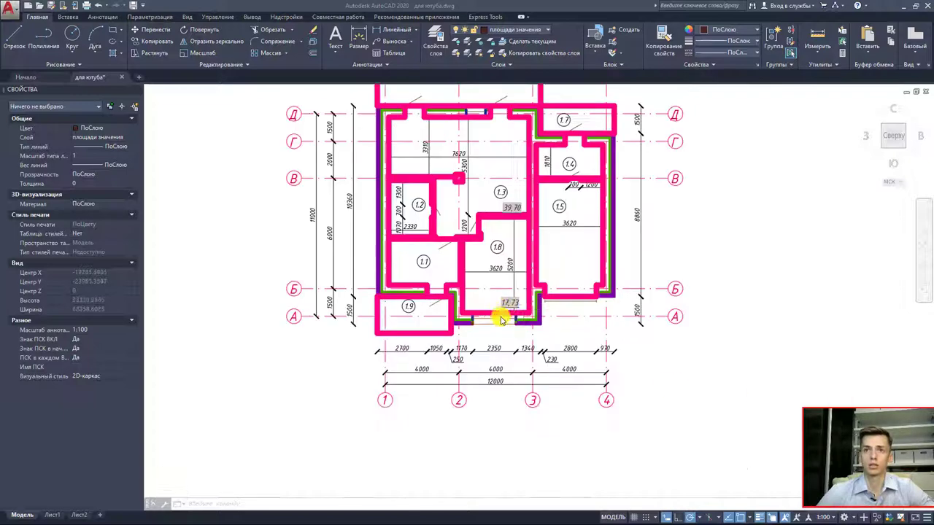
{"action": "scroll", "coordinate": [527, 327], "scroll_direction": "up", "scroll_amount": 4}
{"action": "middle_click_drag", "start_coordinate": [596, 360], "coordinate": [450, 359]}
{"action": "scroll", "coordinate": [450, 359], "scroll_direction": "down", "scroll_amount": 4}
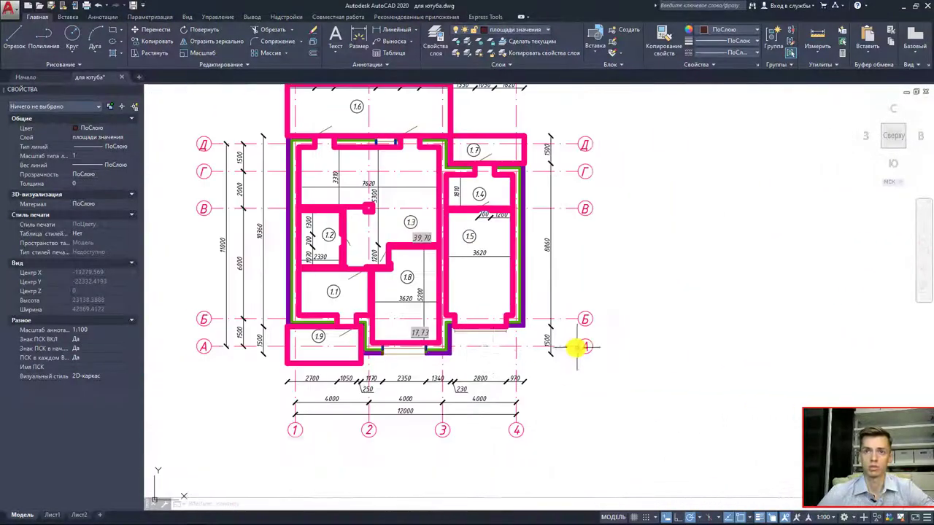
{"action": "middle_click_drag", "start_coordinate": [573, 348], "coordinate": [486, 343]}
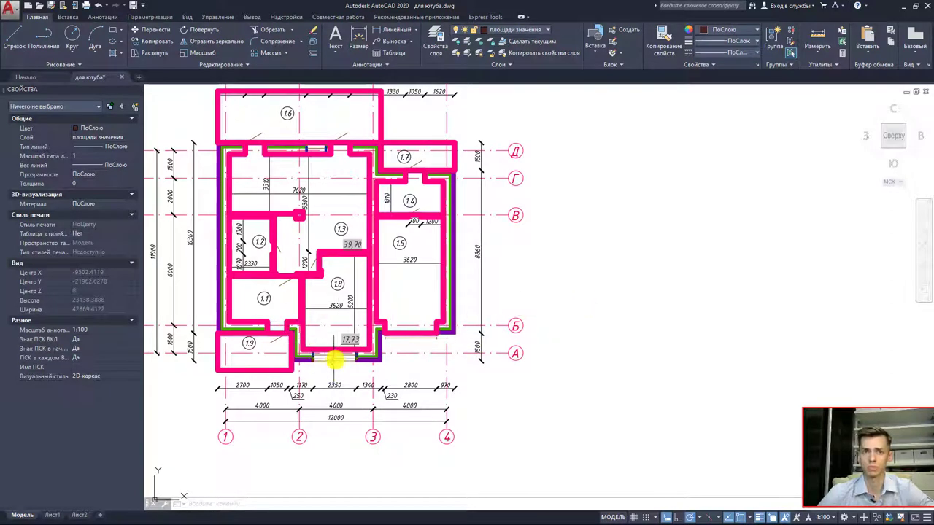
{"action": "middle_click_drag", "start_coordinate": [688, 313], "coordinate": [635, 329]}
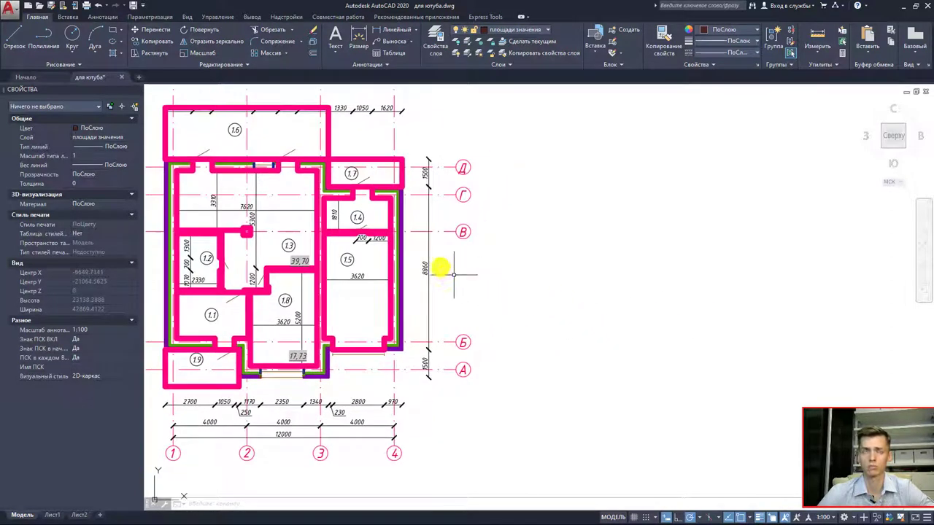
{"action": "left_click", "coordinate": [14, 37]}
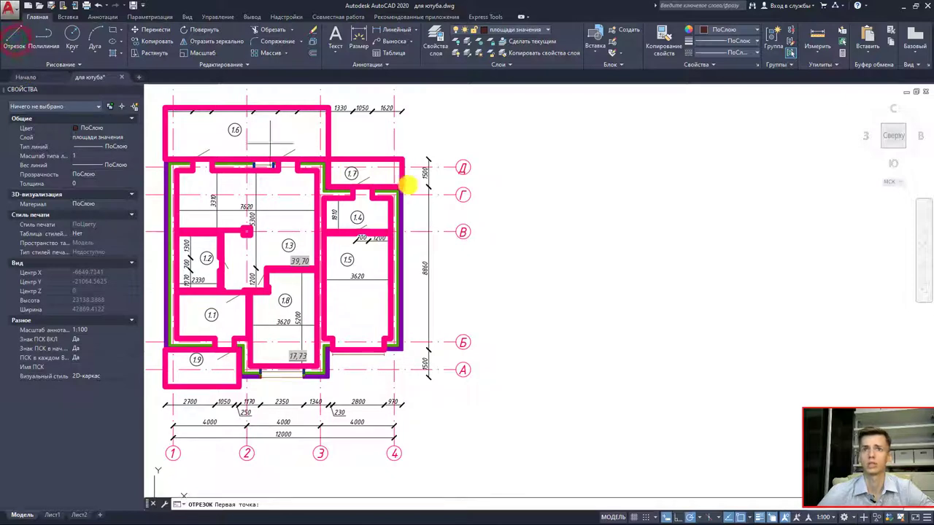
{"action": "left_click", "coordinate": [548, 242]}
{"action": "type", "text": "620"}
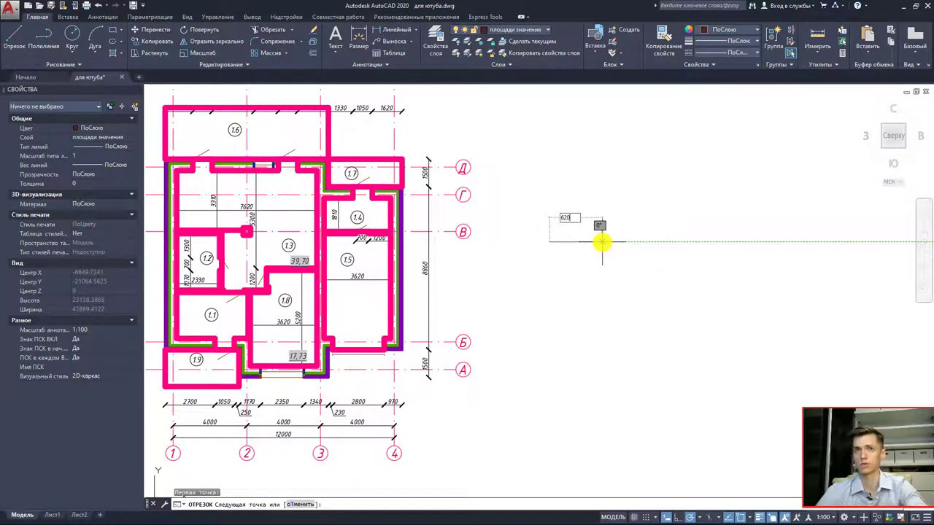
{"action": "key", "text": "Return"}
{"action": "type", "text": "2"}
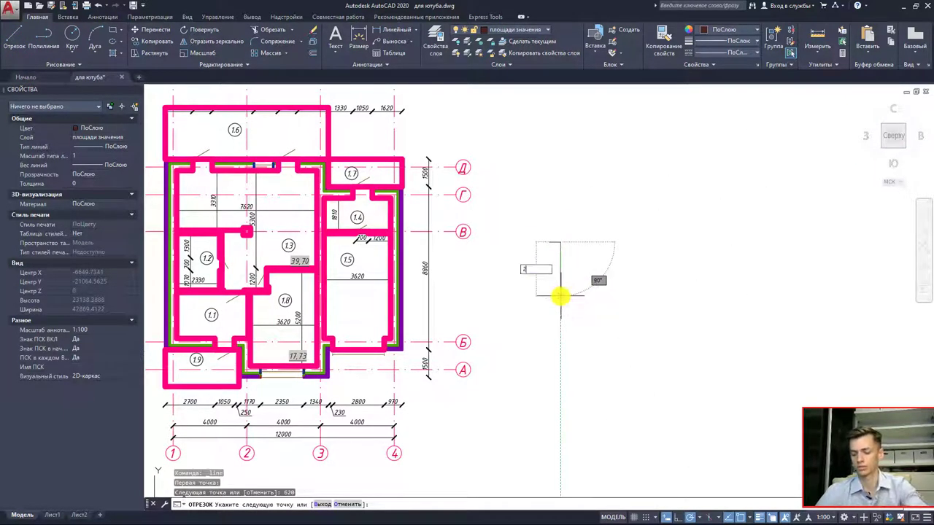
{"action": "key", "text": "Return"}
{"action": "scroll", "coordinate": [537, 291], "scroll_direction": "up", "scroll_amount": 5}
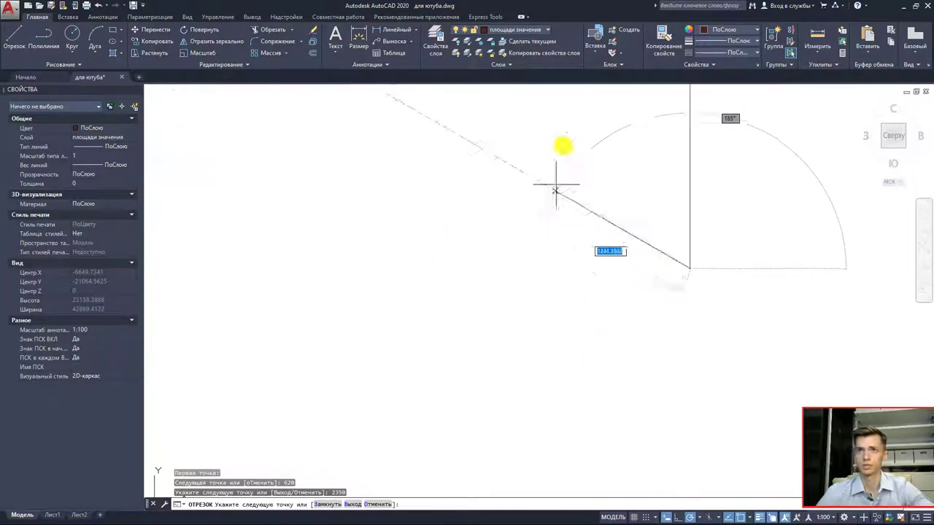
{"action": "left_click", "coordinate": [576, 410]}
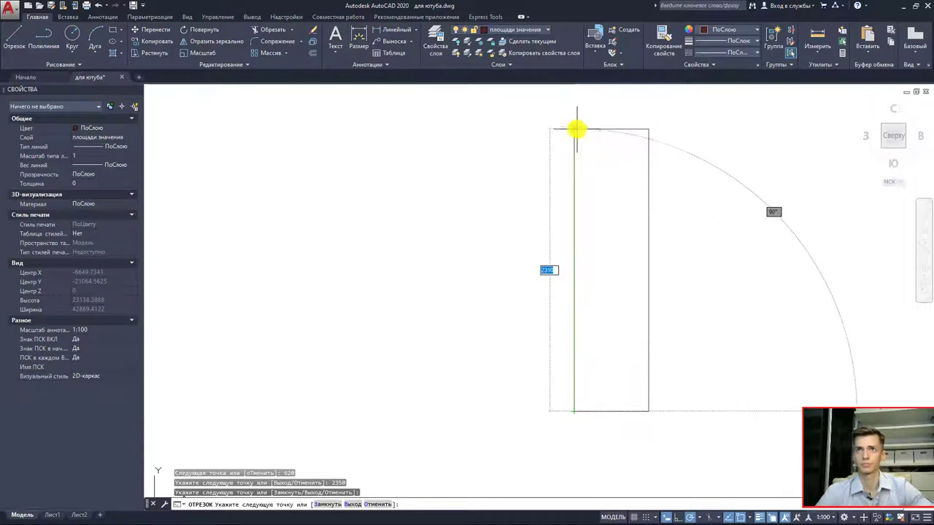
{"action": "left_click", "coordinate": [574, 129]}
{"action": "key", "text": "Escape"}
Draw a vertical divider line from the rectangle's bottom midpoint to its top midpoint
{"action": "key", "text": "Return"}
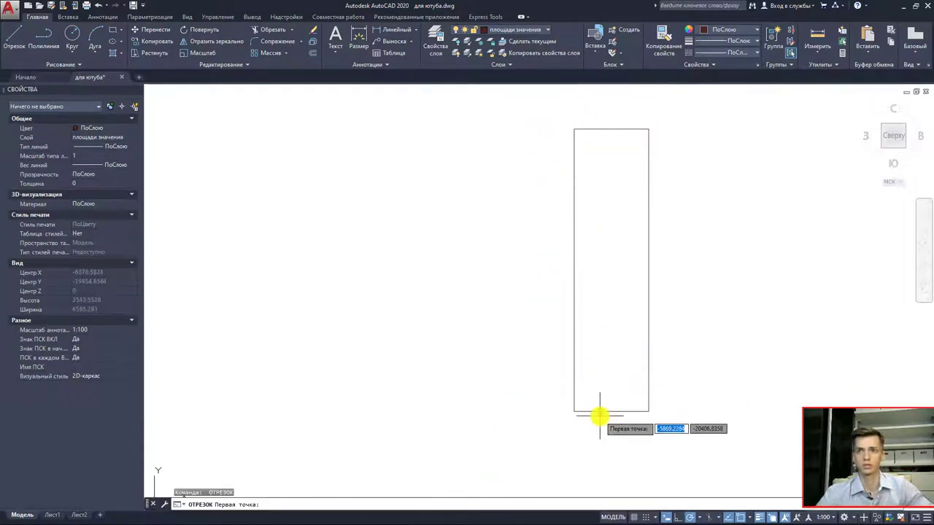
{"action": "left_click", "coordinate": [611, 410]}
{"action": "left_click", "coordinate": [612, 129]}
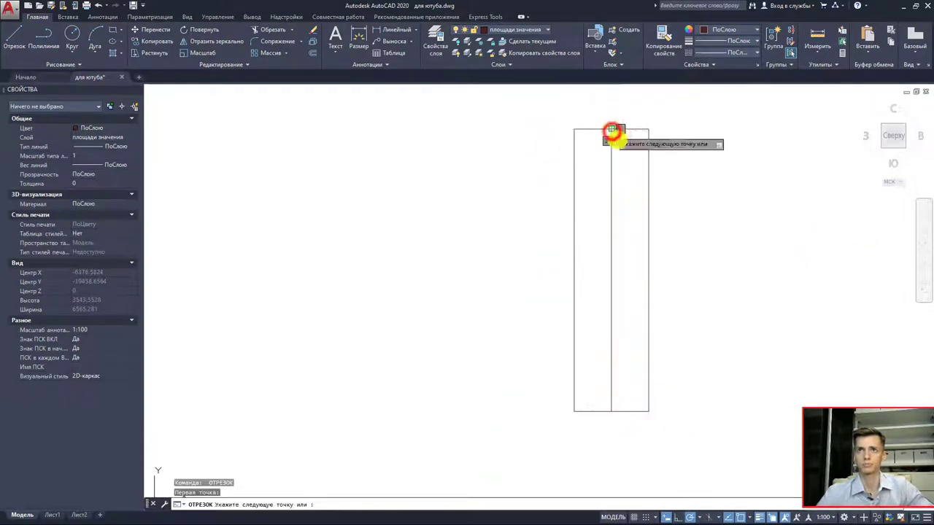
{"action": "key", "text": "Escape"}
{"action": "left_click", "coordinate": [814, 34]}
{"action": "middle_click_drag", "start_coordinate": [555, 263], "coordinate": [701, 152]}
{"action": "scroll", "coordinate": [711, 167], "scroll_direction": "up", "scroll_amount": 5}
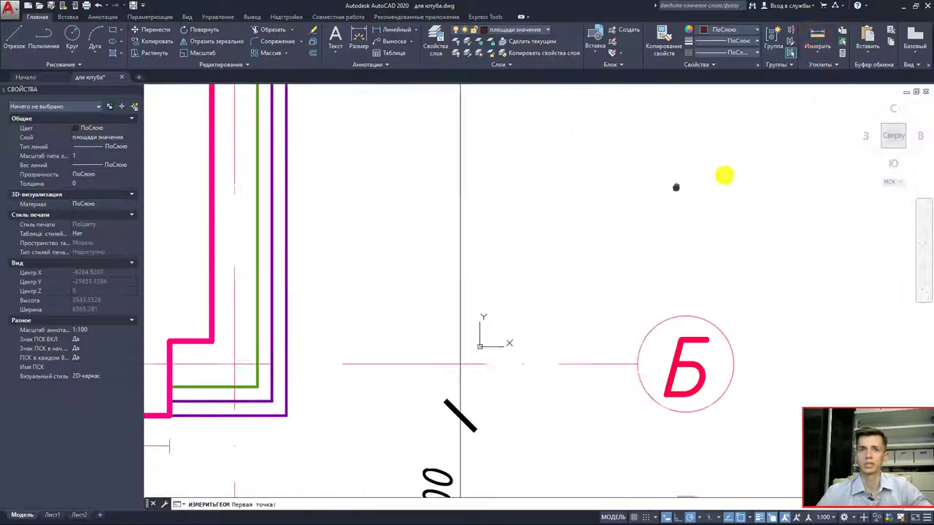
{"action": "scroll", "coordinate": [327, 321], "scroll_direction": "down", "scroll_amount": 2}
{"action": "scroll", "coordinate": [379, 324], "scroll_direction": "up", "scroll_amount": 2}
{"action": "scroll", "coordinate": [380, 323], "scroll_direction": "up", "scroll_amount": 4}
{"action": "left_click", "coordinate": [408, 316]}
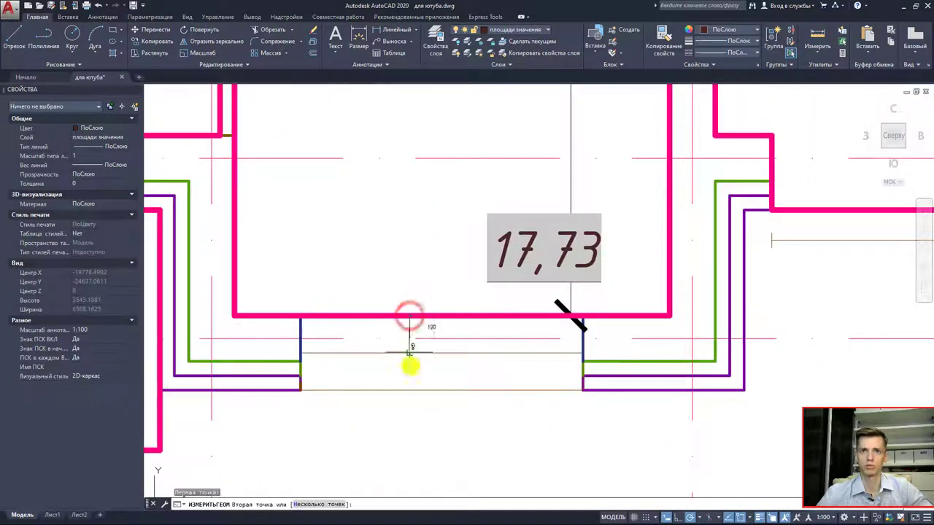
{"action": "left_click", "coordinate": [501, 373]}
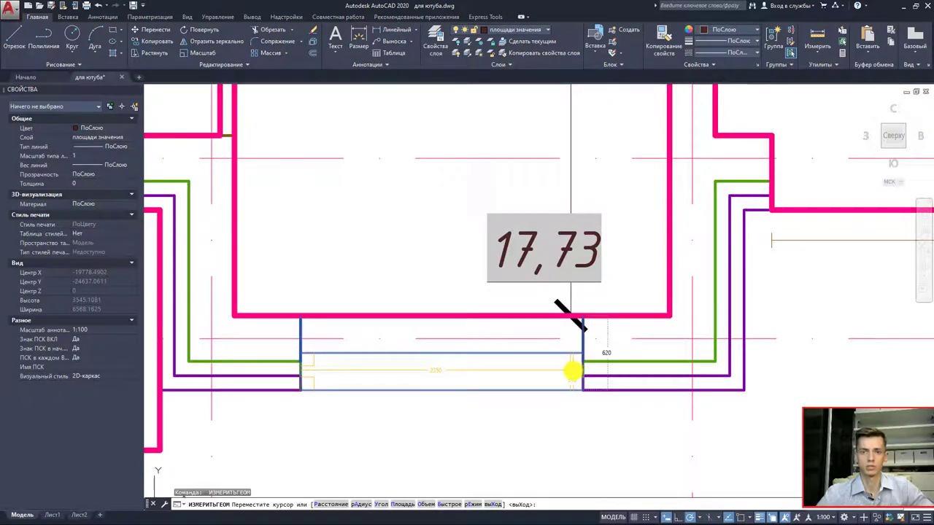
{"action": "key", "text": "Escape"}
{"action": "scroll", "coordinate": [527, 362], "scroll_direction": "down", "scroll_amount": 3}
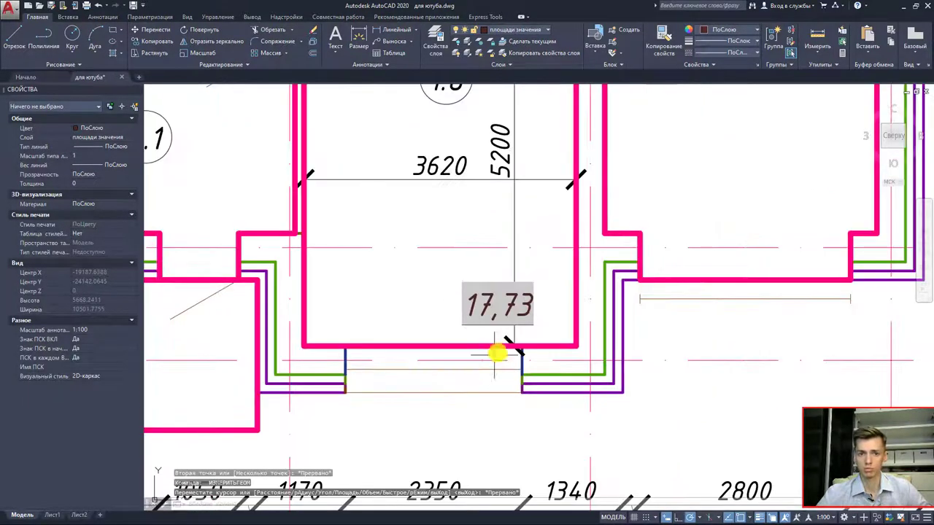
{"action": "scroll", "coordinate": [496, 350], "scroll_direction": "down", "scroll_amount": 2}
{"action": "middle_click_drag", "start_coordinate": [593, 298], "coordinate": [427, 365]}
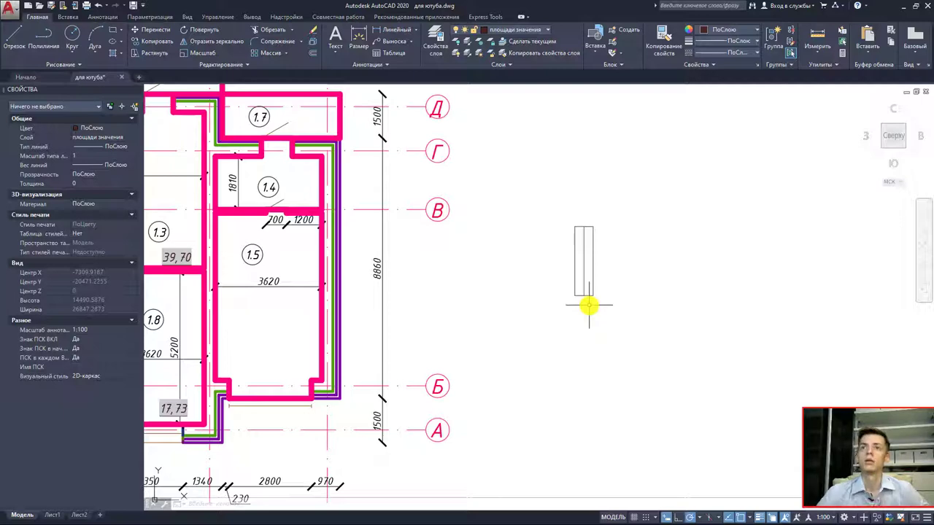
Select the rectangle's five lines with a crossing window and start creating a block from them
{"action": "middle_click_drag", "start_coordinate": [608, 279], "coordinate": [582, 261]}
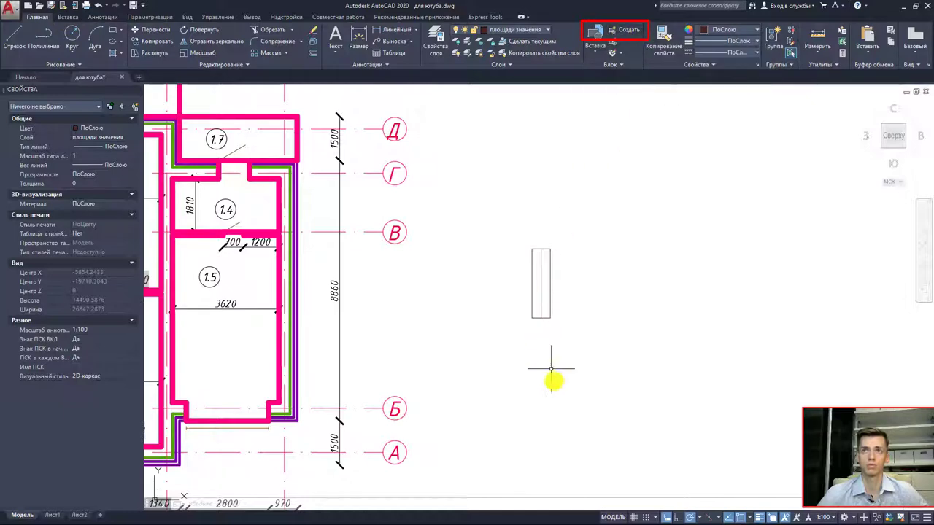
{"action": "left_click", "coordinate": [588, 344]}
{"action": "left_click", "coordinate": [493, 194]}
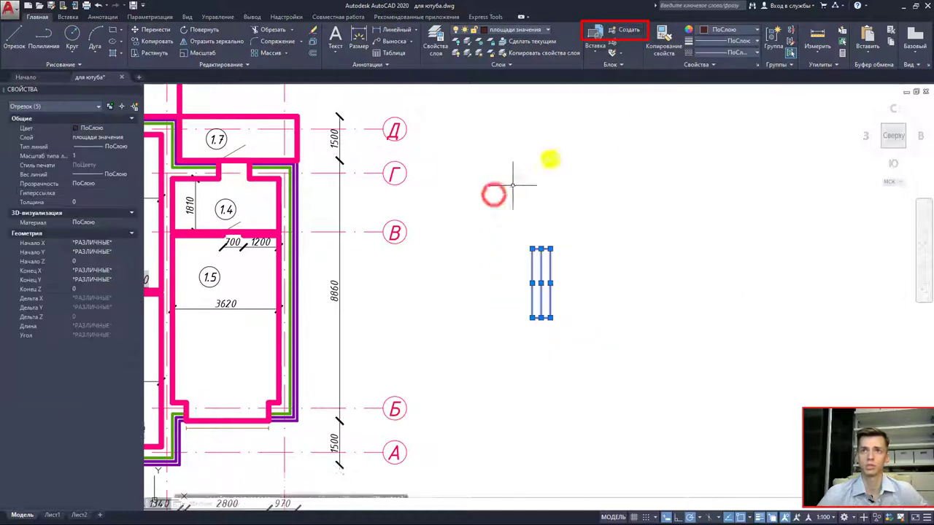
{"action": "left_click", "coordinate": [629, 37]}
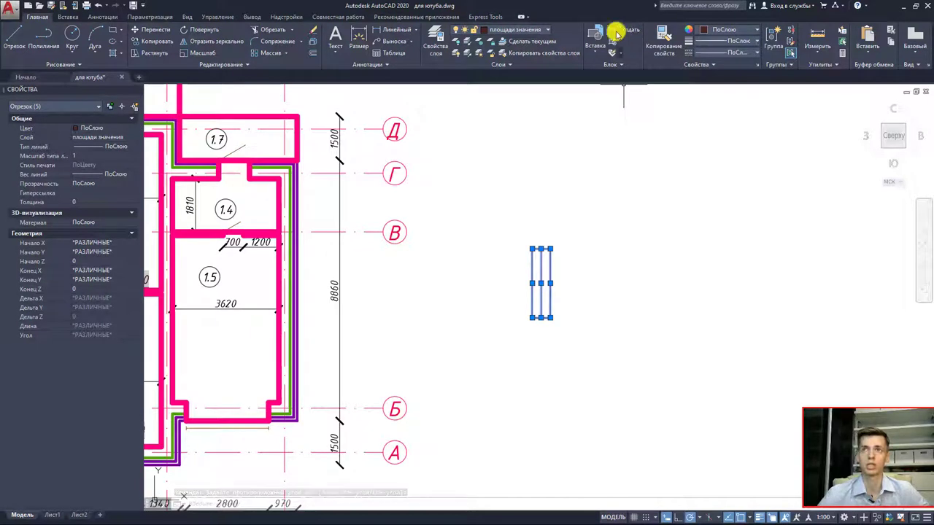
{"action": "left_click", "coordinate": [635, 32]}
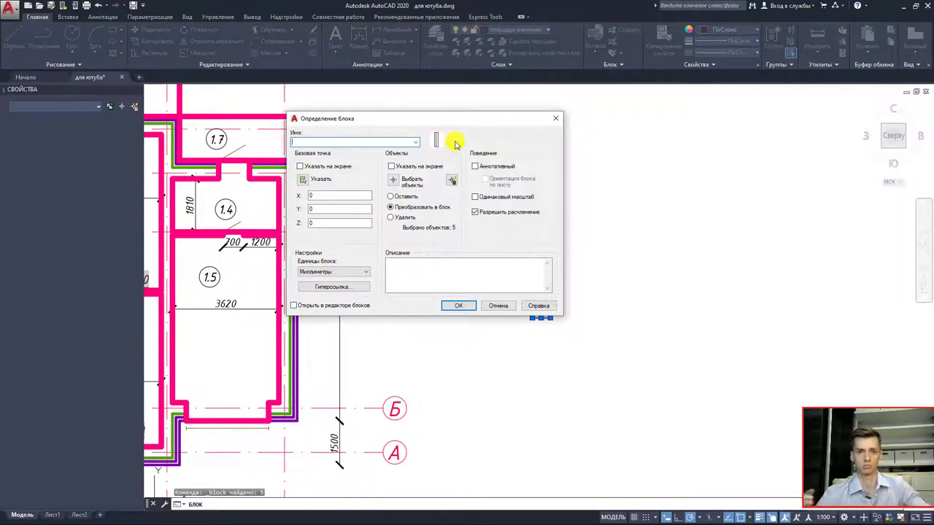
Restart the block definition and set its base point at the rectangle's top-left corner
{"action": "key", "text": "Escape"}
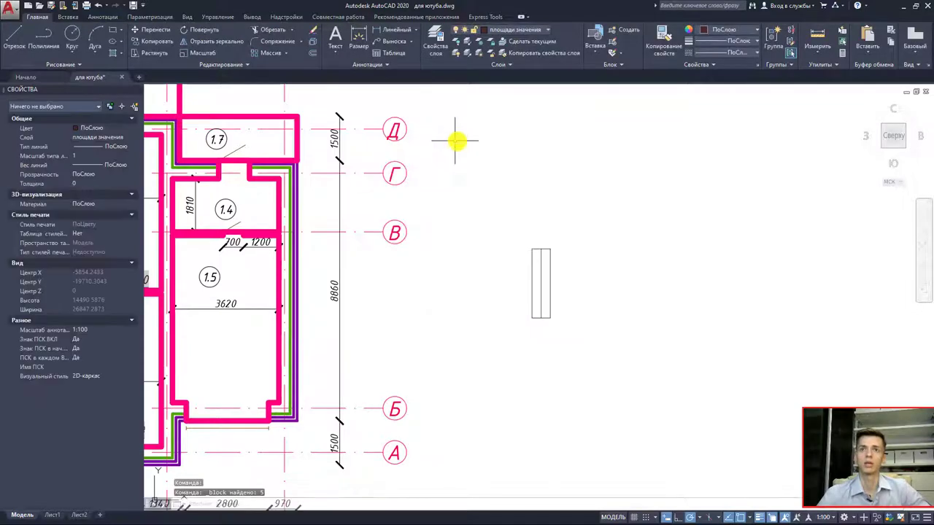
{"action": "left_click", "coordinate": [629, 37]}
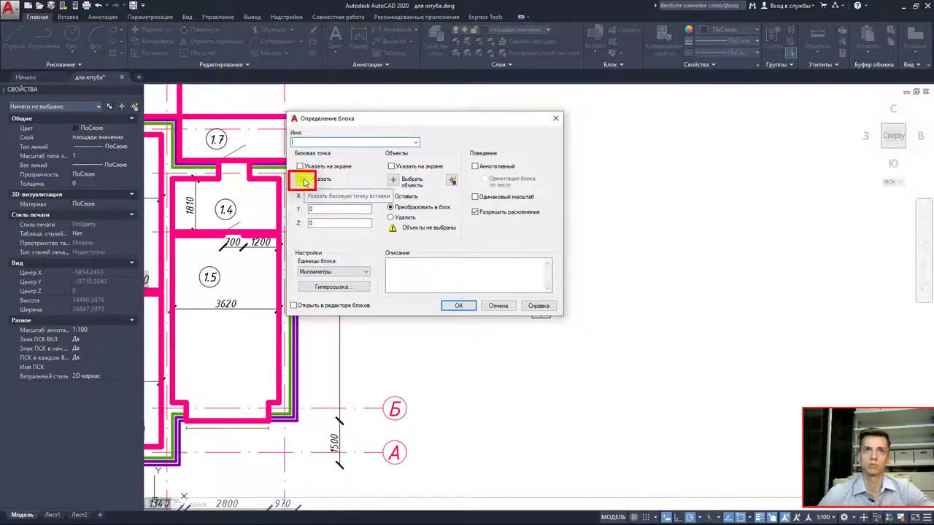
{"action": "left_click", "coordinate": [305, 181]}
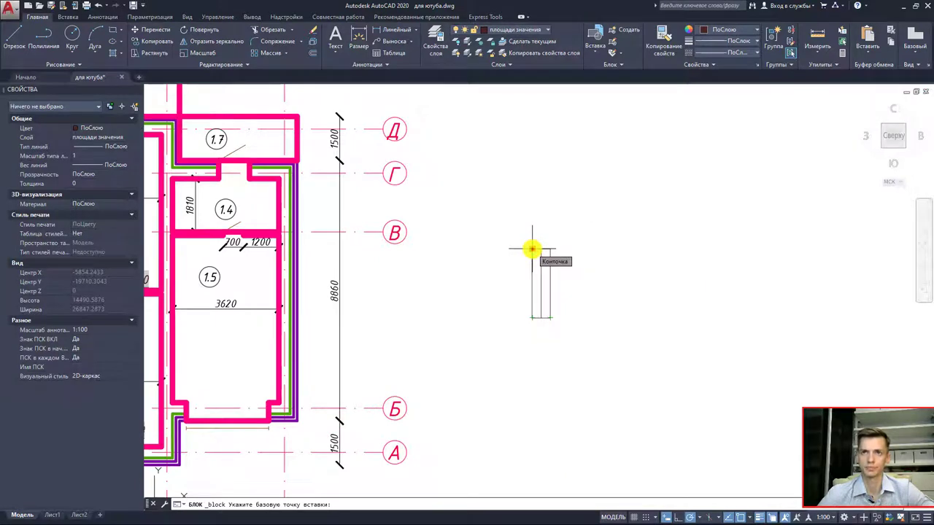
{"action": "left_click", "coordinate": [532, 249]}
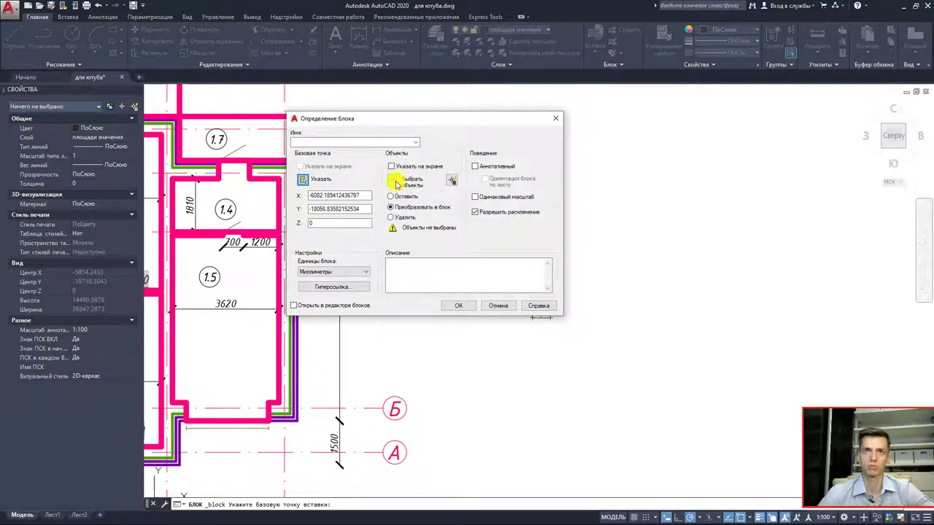
Select the rectangle's five lines as the block's objects and name the block 'окно'
{"action": "left_click", "coordinate": [397, 184]}
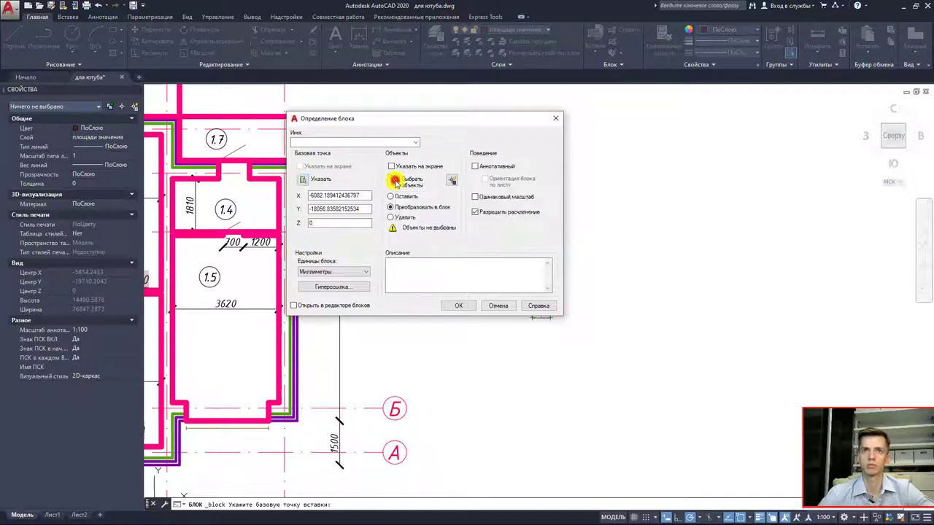
{"action": "left_click", "coordinate": [606, 348]}
{"action": "left_click", "coordinate": [498, 198]}
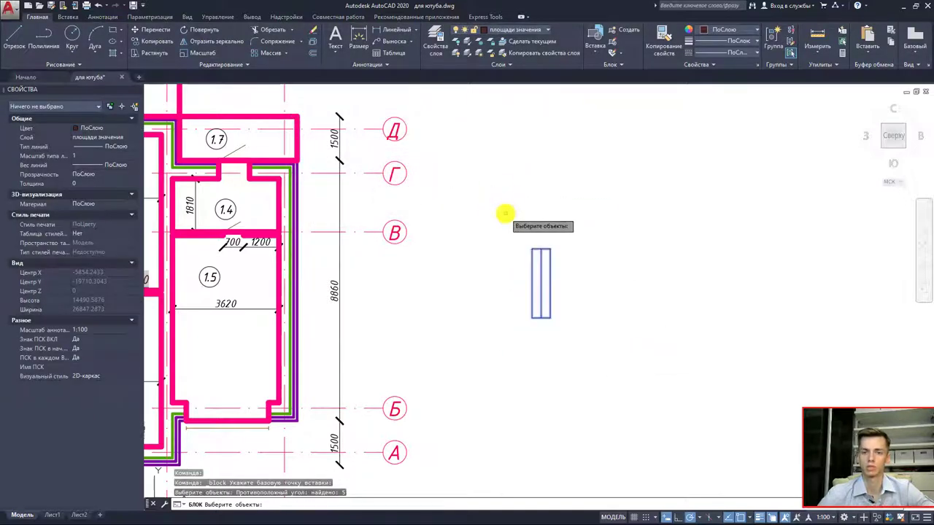
{"action": "key", "text": "Return"}
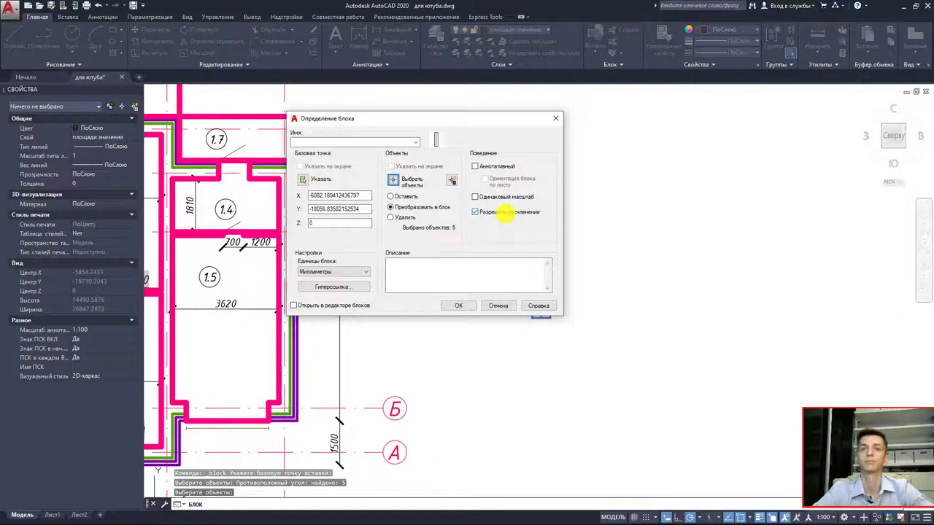
{"action": "left_click", "coordinate": [375, 142]}
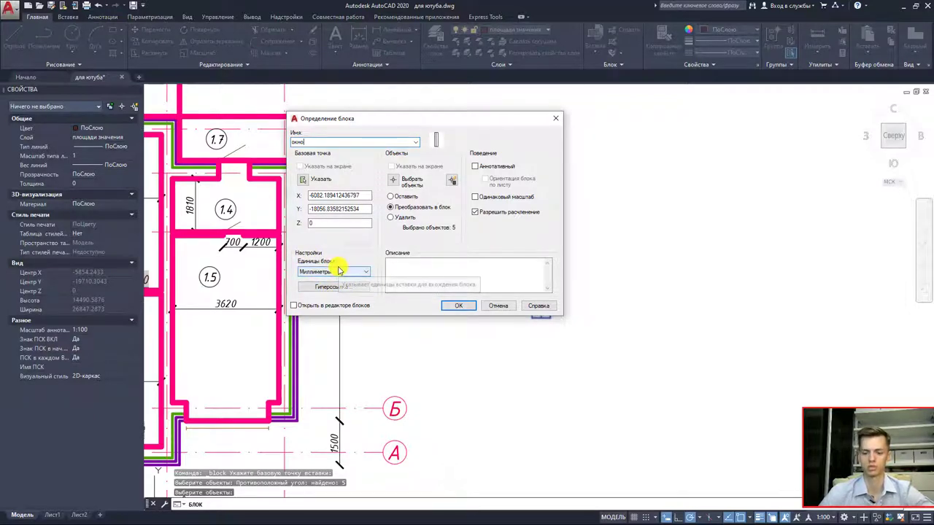
{"action": "mouse_move", "coordinate": [334, 271]}
{"action": "type", "text": "окно"}
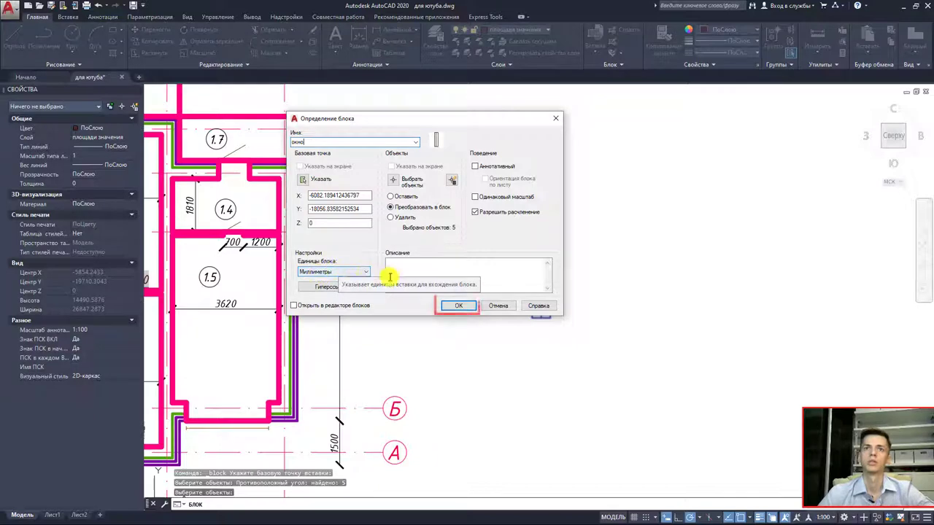
{"action": "left_click", "coordinate": [448, 306]}
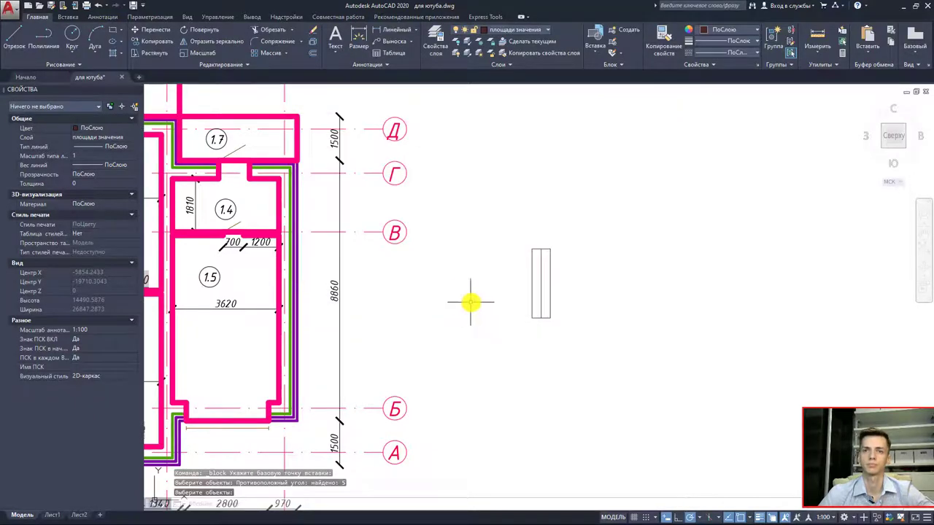
{"action": "left_click", "coordinate": [620, 30]}
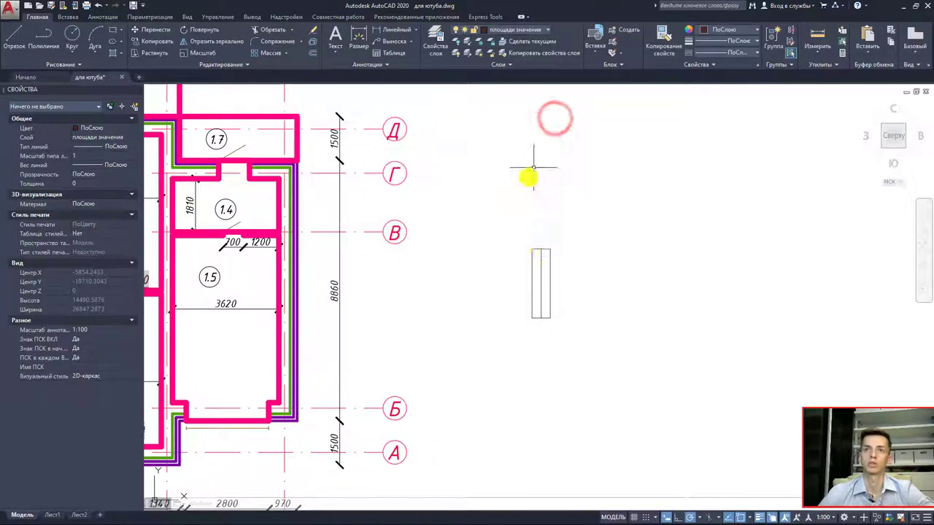
Confirm the окно block definition, then select the new block and zoom in on it
{"action": "left_click", "coordinate": [556, 117]}
{"action": "left_click", "coordinate": [531, 260]}
{"action": "scroll", "coordinate": [584, 292], "scroll_direction": "up", "scroll_amount": 4}
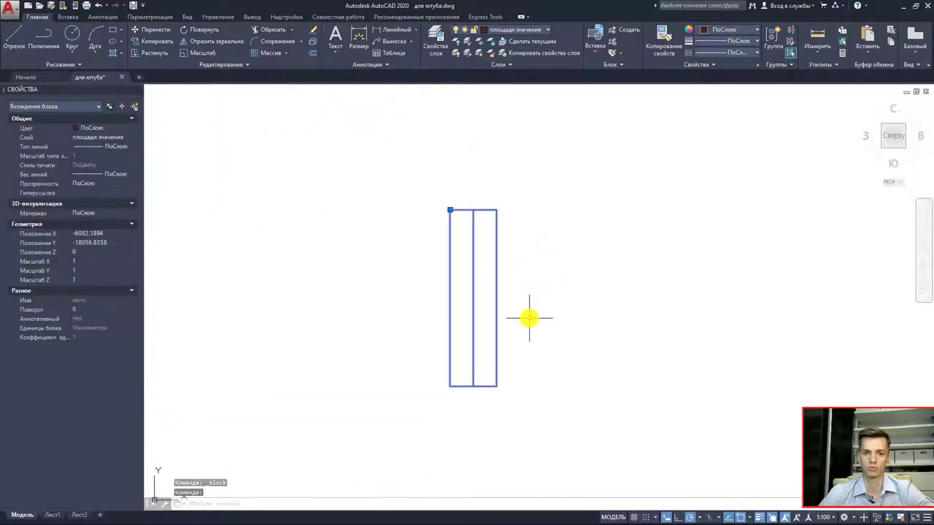
{"action": "left_click", "coordinate": [613, 45]}
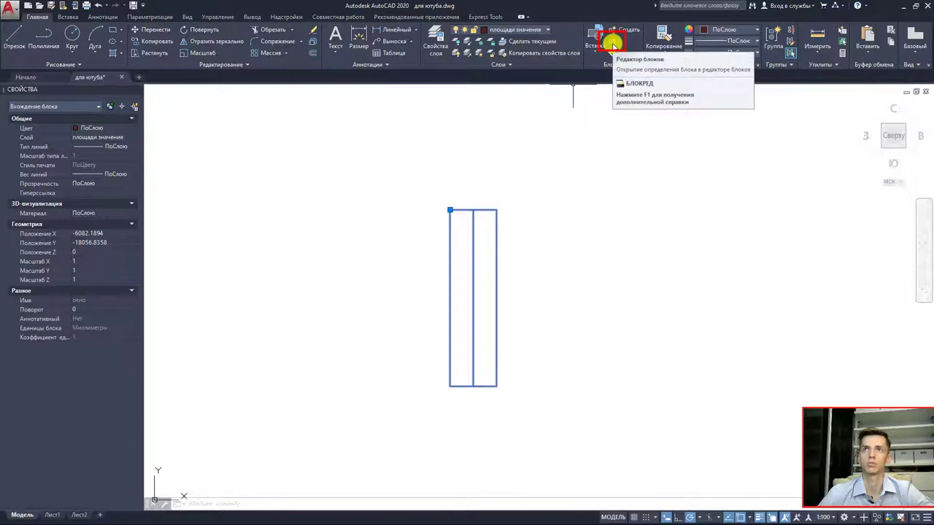
Open the окно block in the Block Editor from the block's right-click menu
{"action": "right_click", "coordinate": [449, 260]}
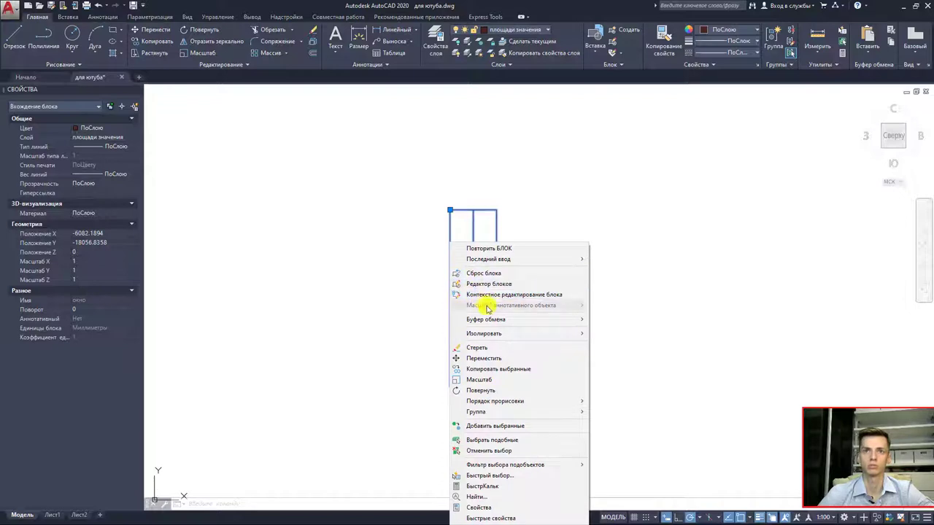
{"action": "left_click", "coordinate": [511, 285]}
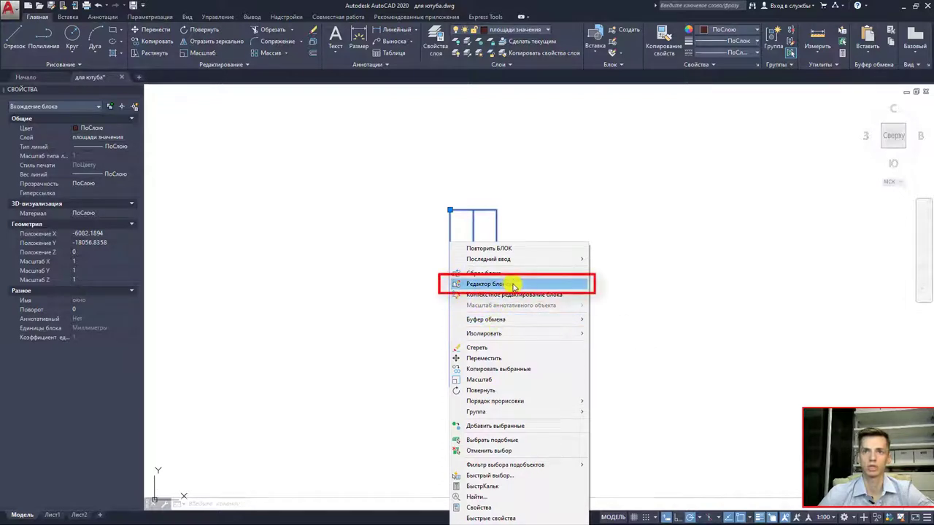
{"action": "left_click", "coordinate": [513, 285]}
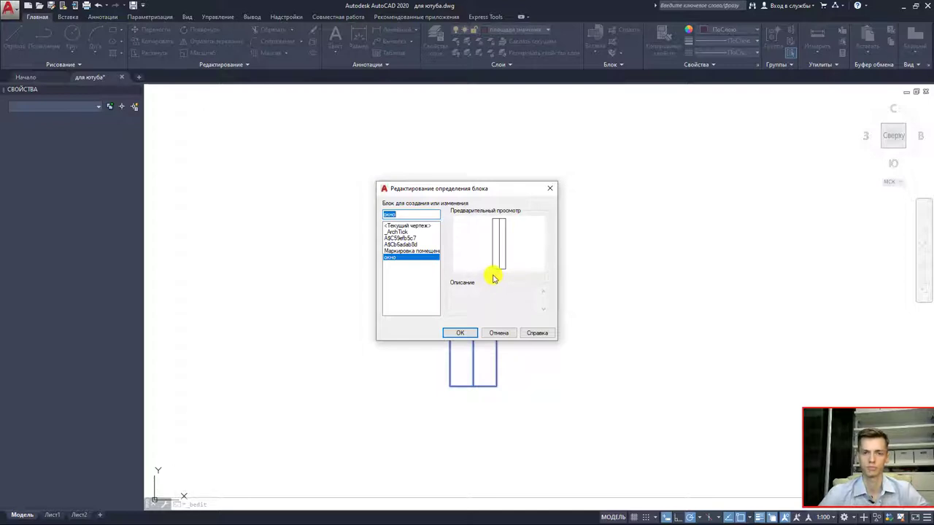
{"action": "key", "text": "Return"}
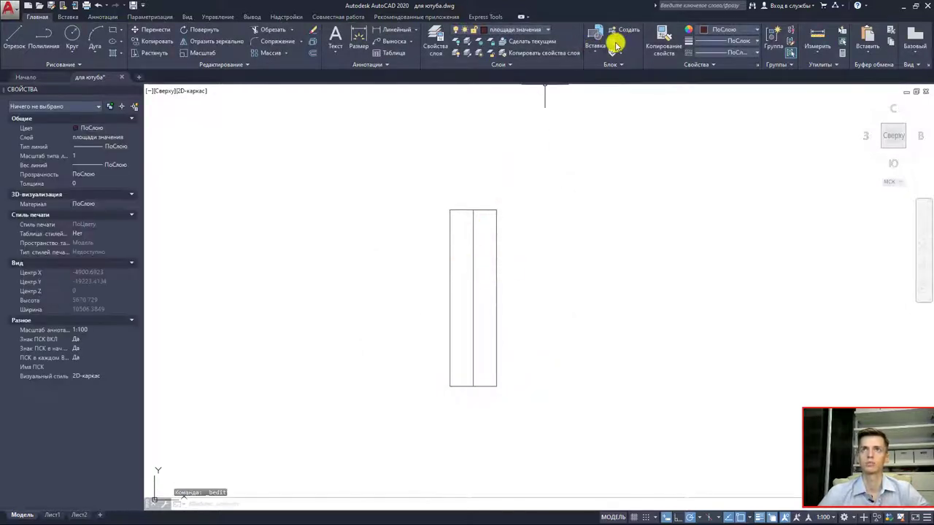
{"action": "left_click", "coordinate": [399, 257]}
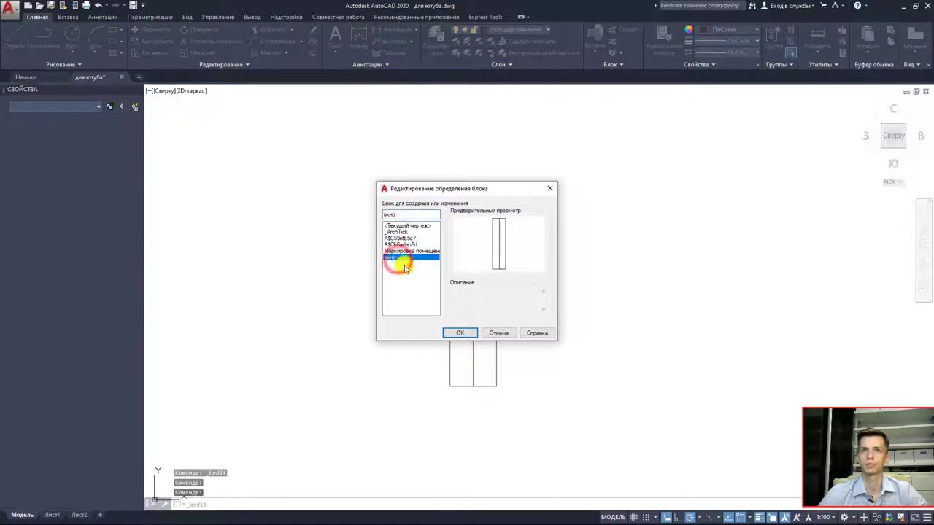
{"action": "left_click", "coordinate": [460, 333]}
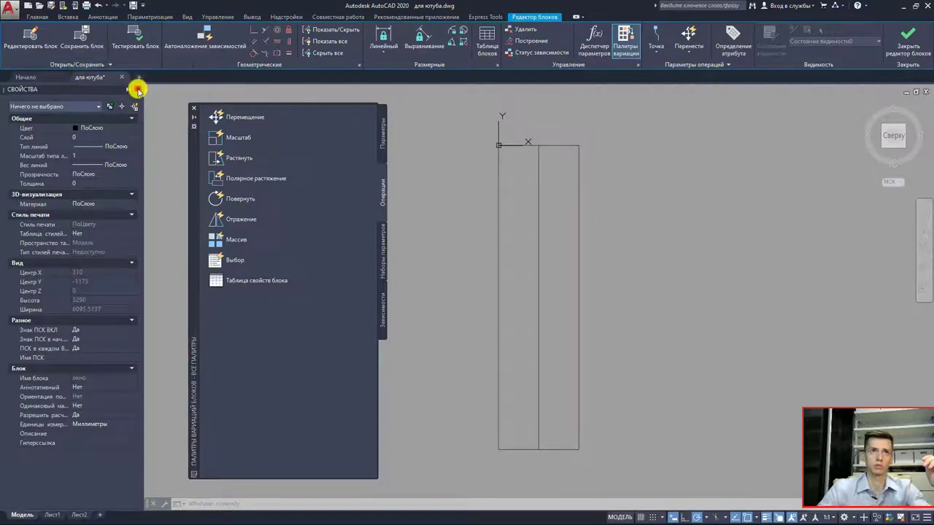
Dock the authoring palettes left and place a base point parameter at the rectangle's top-left corner
{"action": "left_click", "coordinate": [136, 88]}
{"action": "left_click_drag", "start_coordinate": [192, 171], "coordinate": [51, 168]}
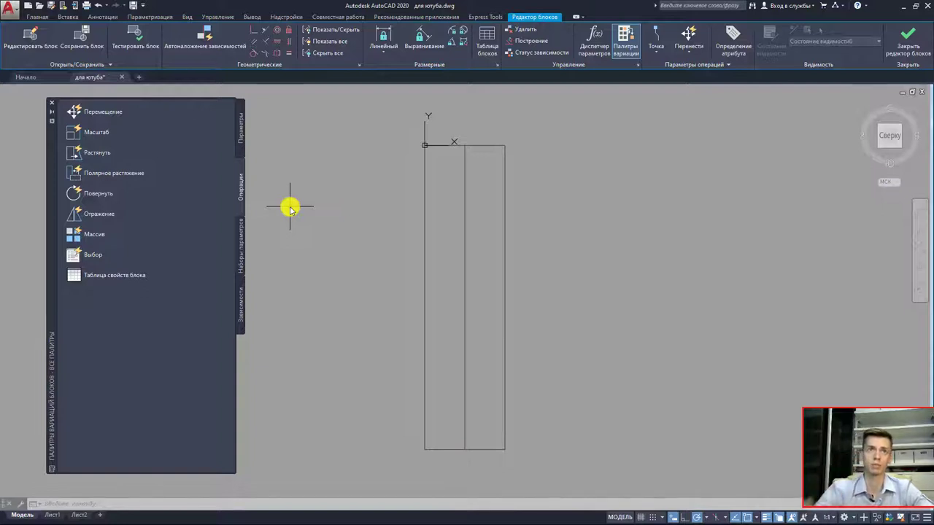
{"action": "left_click", "coordinate": [239, 137]}
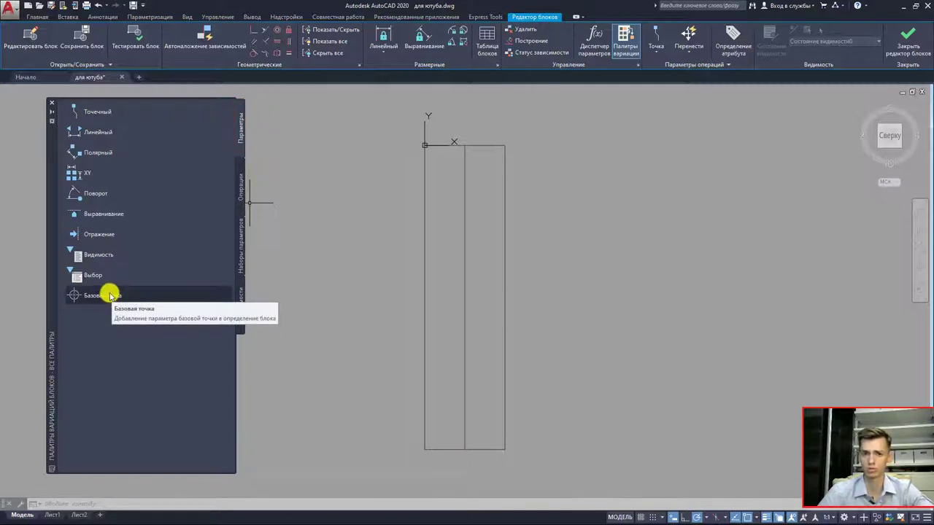
{"action": "left_click", "coordinate": [76, 296]}
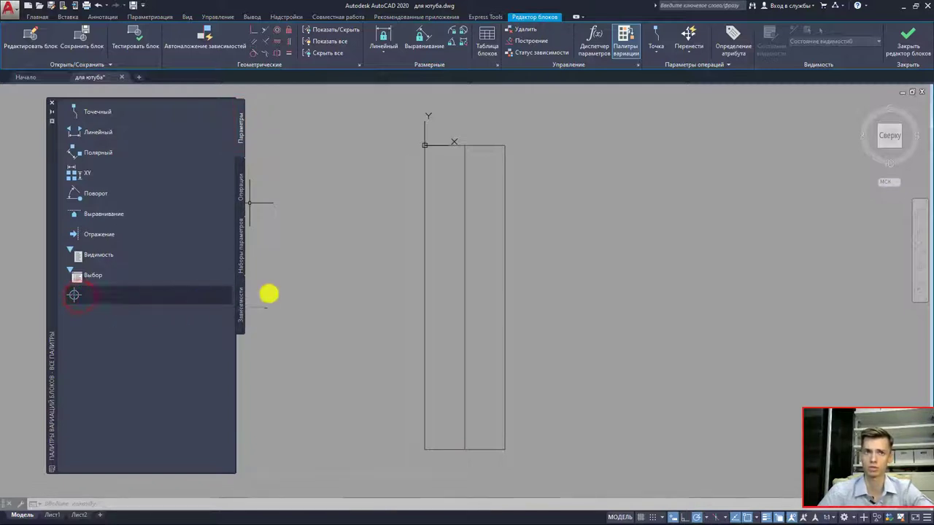
{"action": "left_click", "coordinate": [424, 145]}
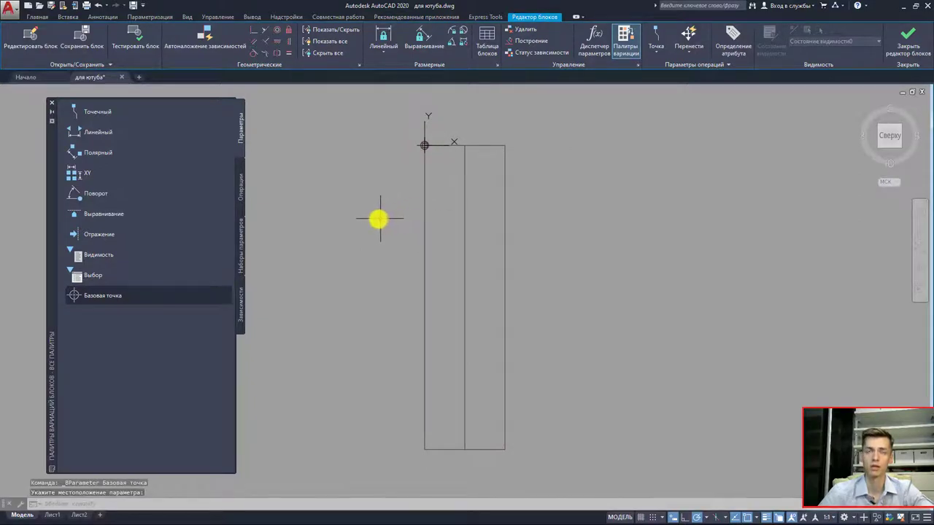
{"action": "left_click", "coordinate": [240, 195]}
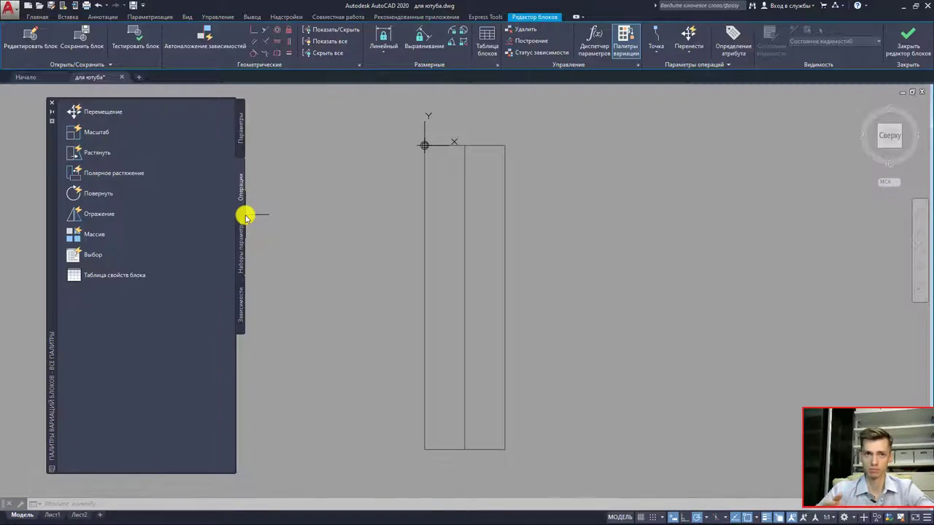
Review the Наборы параметров and Зависимости tabs, then return to the Параметры tab
{"action": "left_click", "coordinate": [240, 243]}
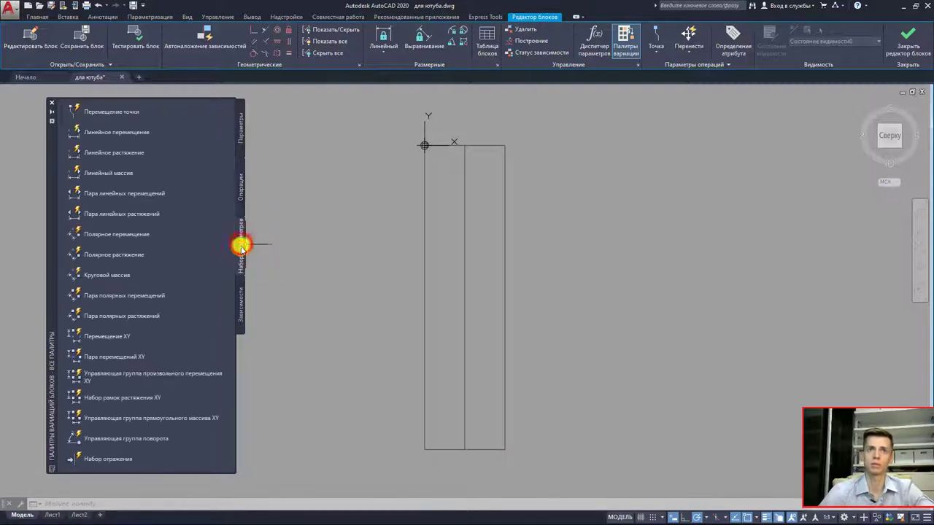
{"action": "left_click", "coordinate": [242, 299]}
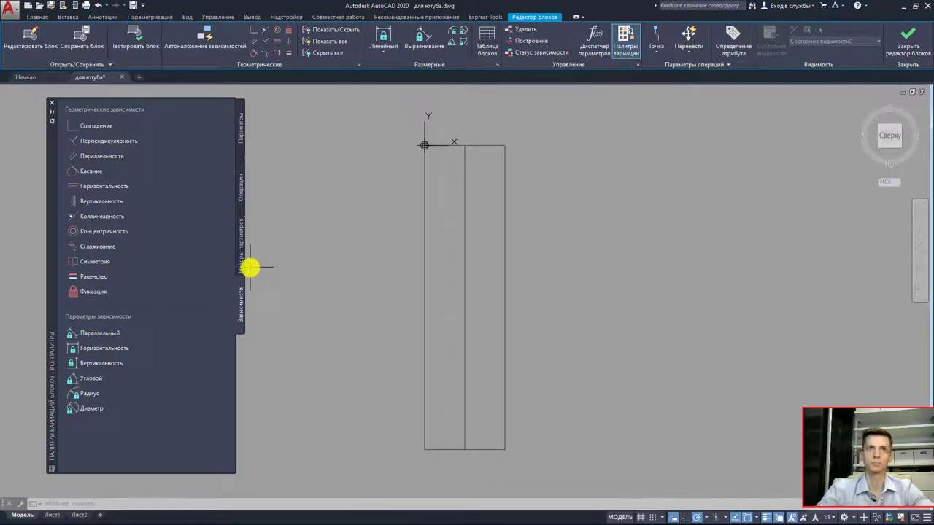
{"action": "left_click", "coordinate": [243, 148]}
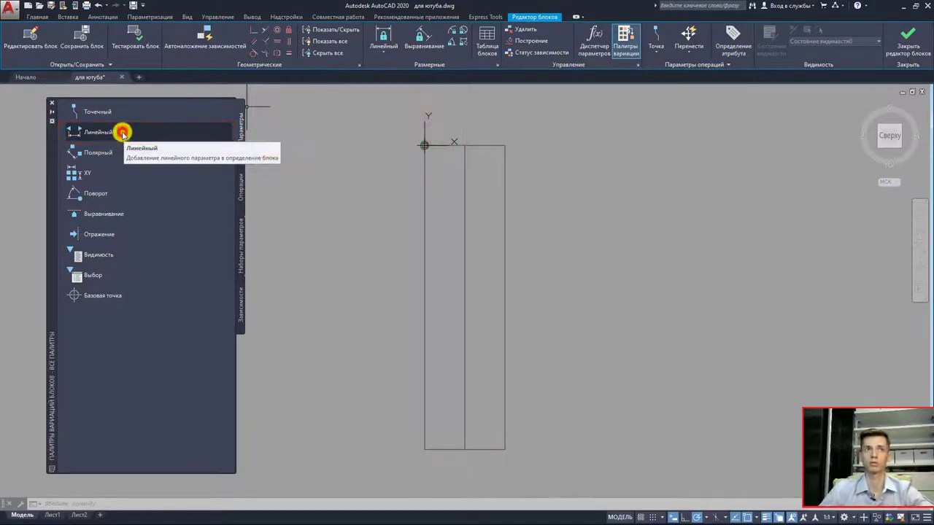
{"action": "left_click", "coordinate": [122, 134]}
{"action": "left_click", "coordinate": [425, 146]}
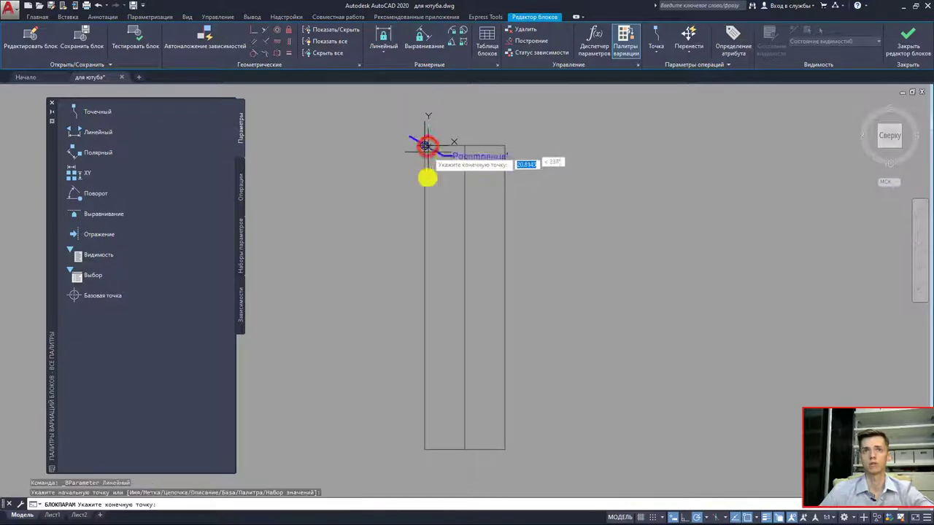
{"action": "left_click", "coordinate": [424, 448]}
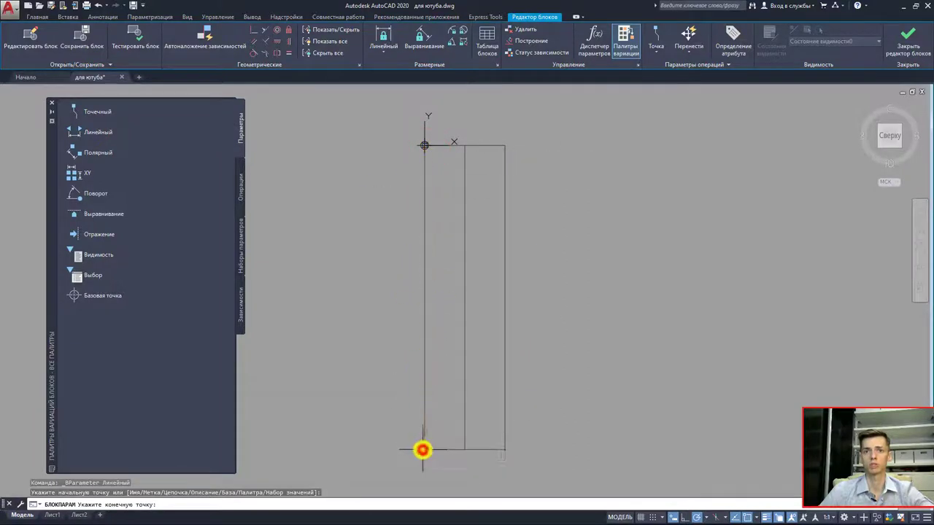
{"action": "left_click", "coordinate": [365, 433]}
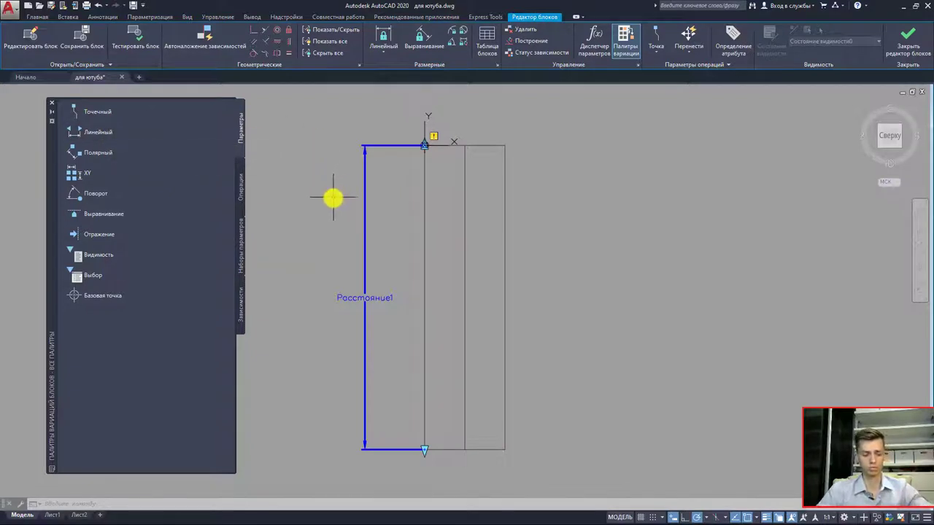
{"action": "key", "text": "ctrl+z"}
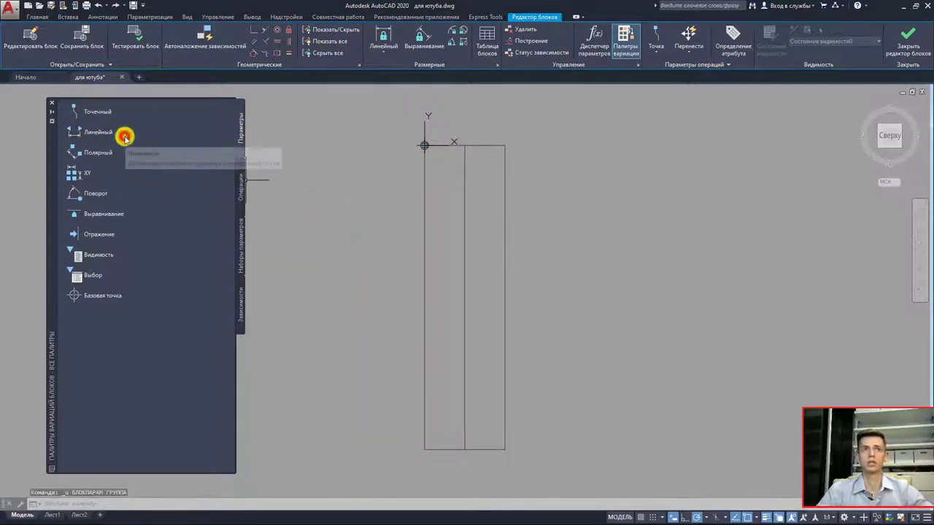
Add linear parameter Расстояние1 from the top-left to bottom-left corner, label placed left
{"action": "left_click", "coordinate": [125, 137]}
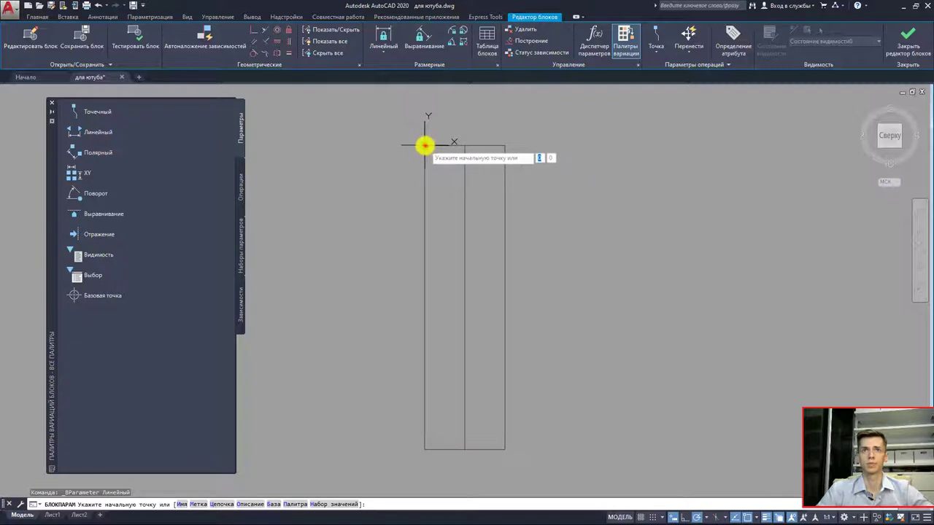
{"action": "left_click", "coordinate": [425, 145]}
{"action": "left_click", "coordinate": [424, 448]}
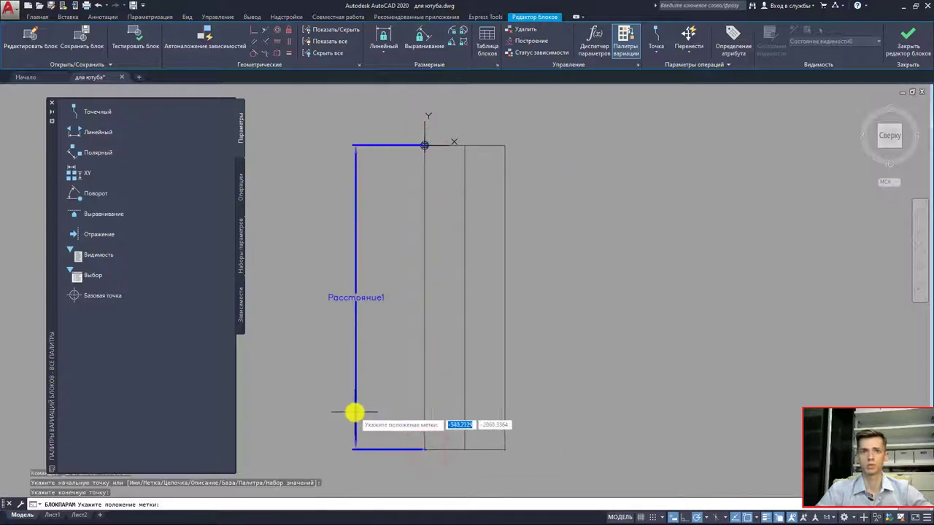
{"action": "left_click", "coordinate": [354, 413]}
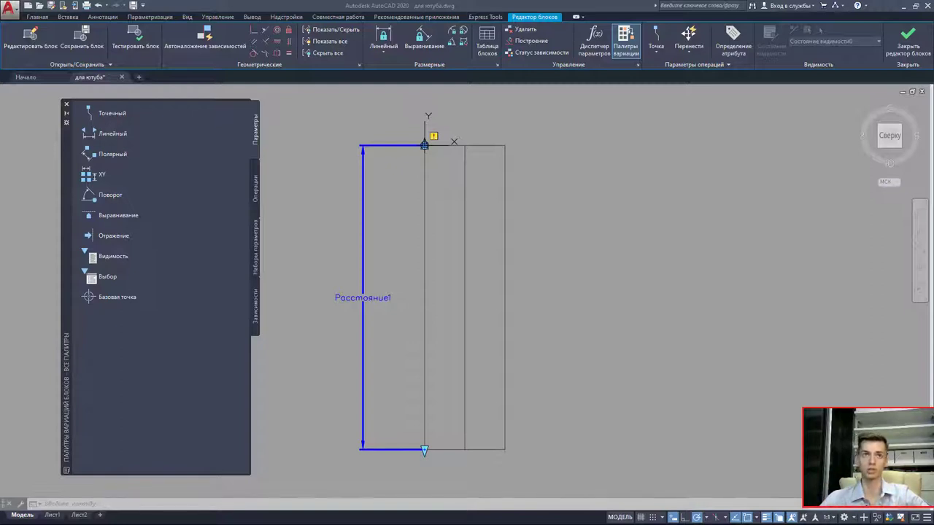
{"action": "left_click", "coordinate": [256, 188]}
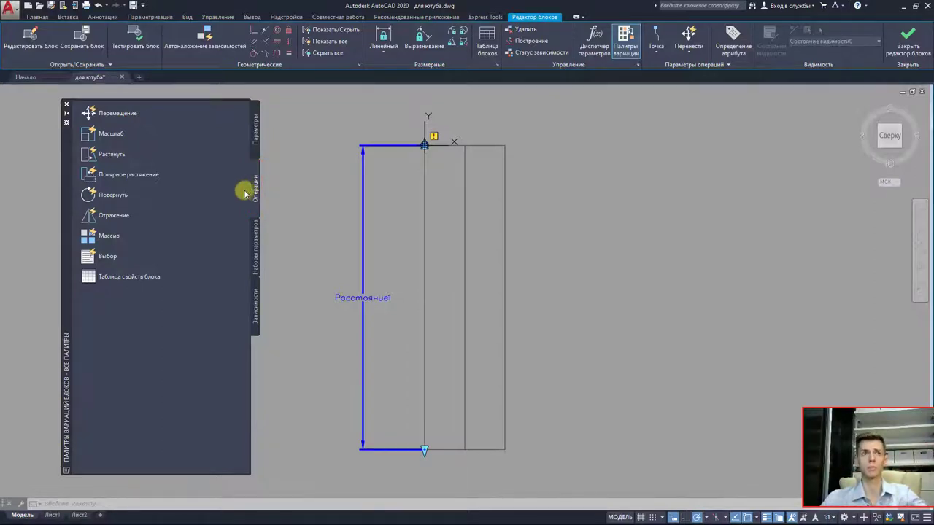
Start a Растянуть action on Расстояние1 at its bottom point and begin the stretch frame
{"action": "left_click", "coordinate": [148, 158]}
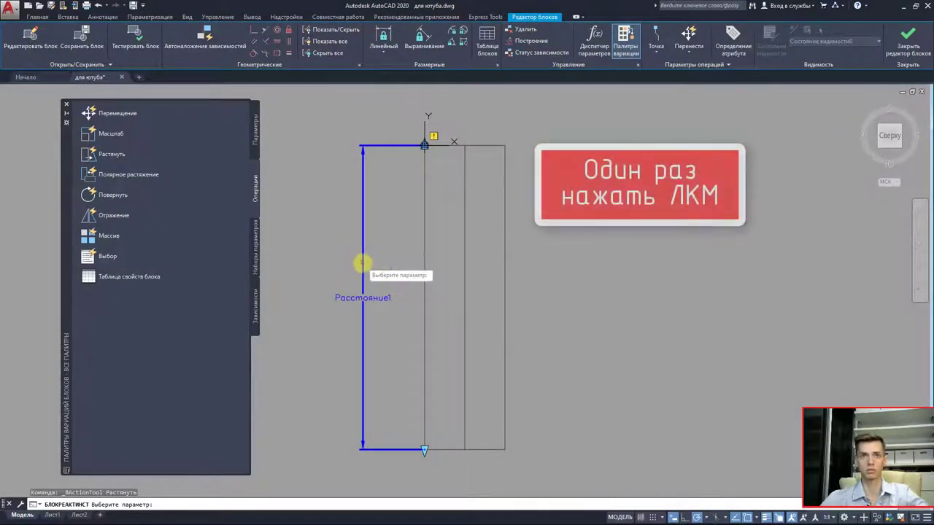
{"action": "left_click", "coordinate": [362, 264]}
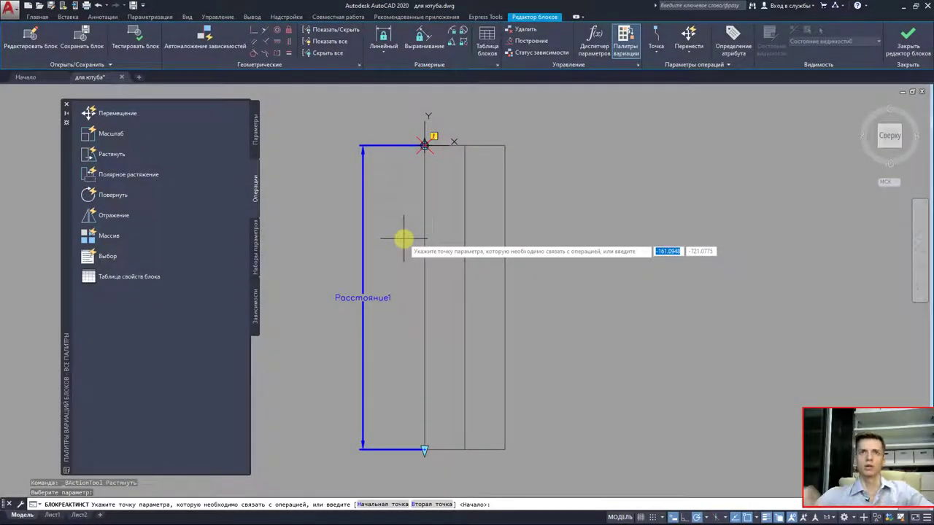
{"action": "left_click", "coordinate": [394, 359]}
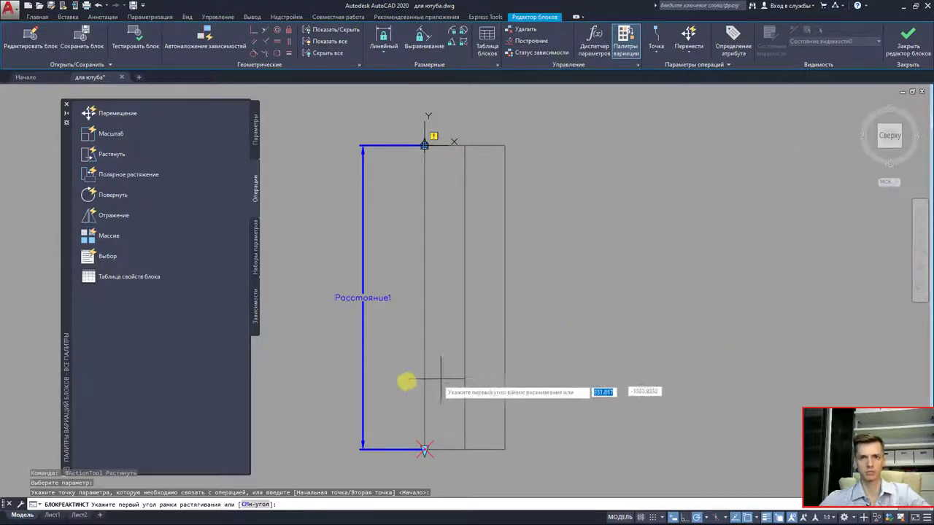
{"action": "left_click", "coordinate": [389, 403]}
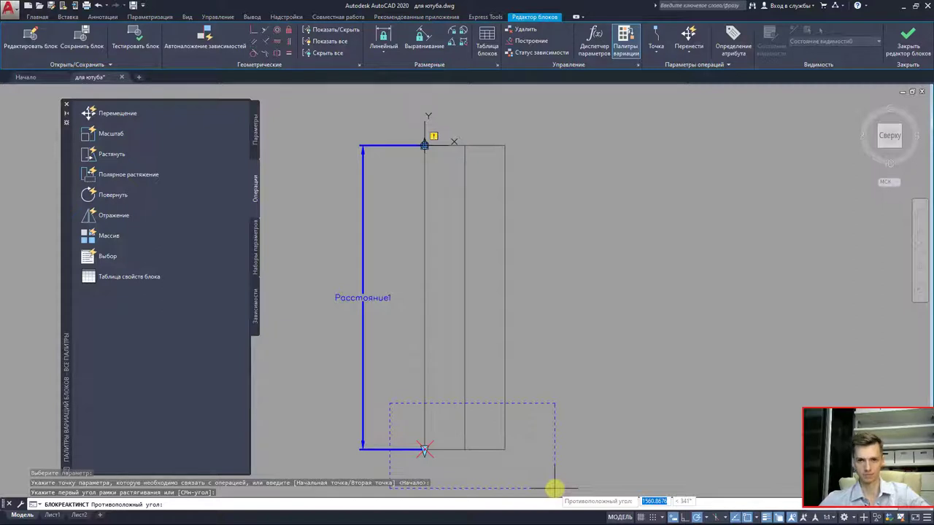
Frame the window's lower end and pick its three vertical lines and bottom line to stretch
{"action": "left_click", "coordinate": [555, 488]}
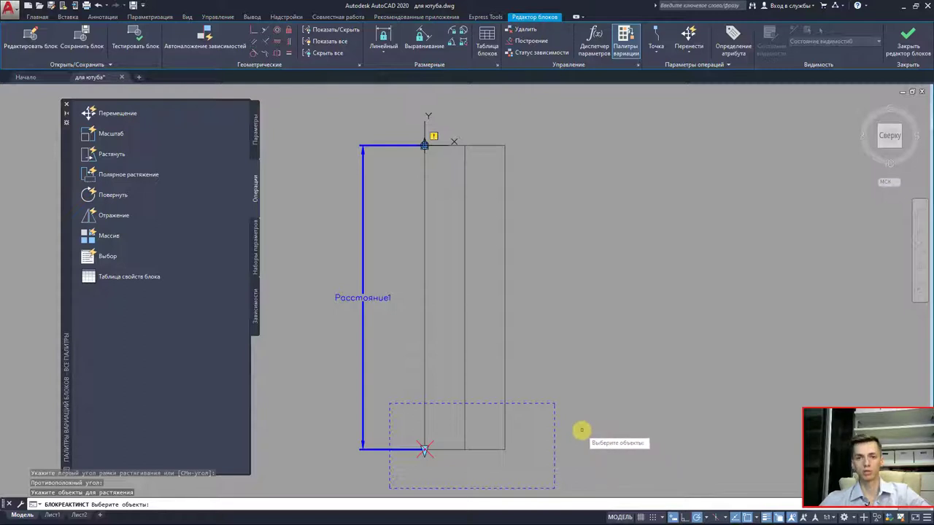
{"action": "left_click", "coordinate": [503, 425]}
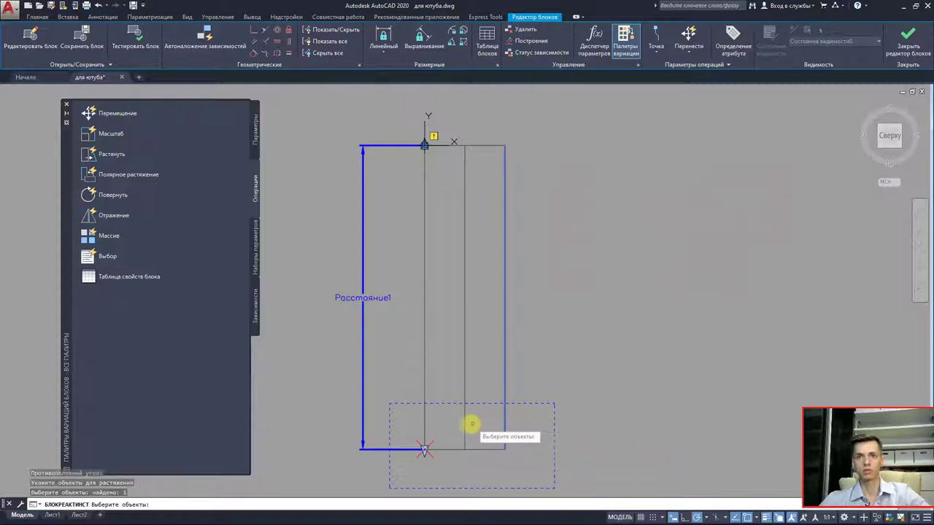
{"action": "left_click", "coordinate": [465, 426]}
{"action": "left_click", "coordinate": [425, 425]}
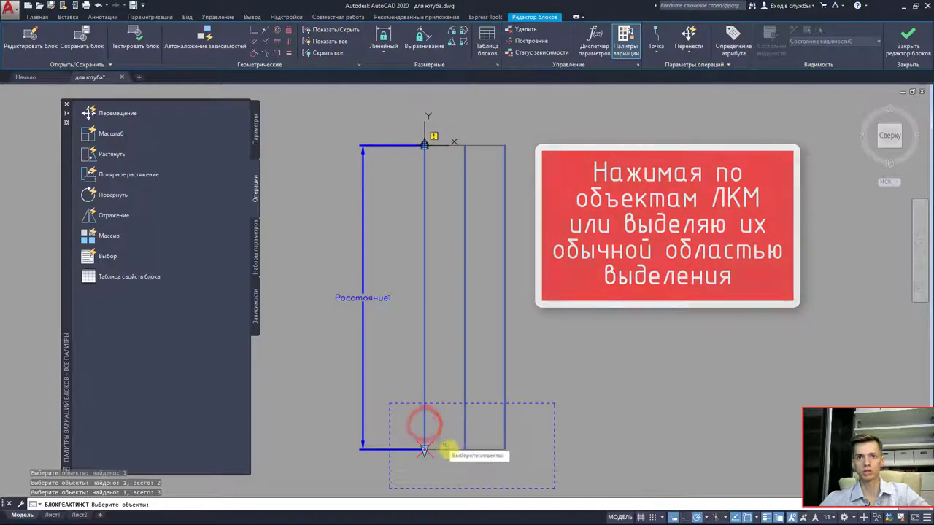
{"action": "left_click", "coordinate": [444, 447]}
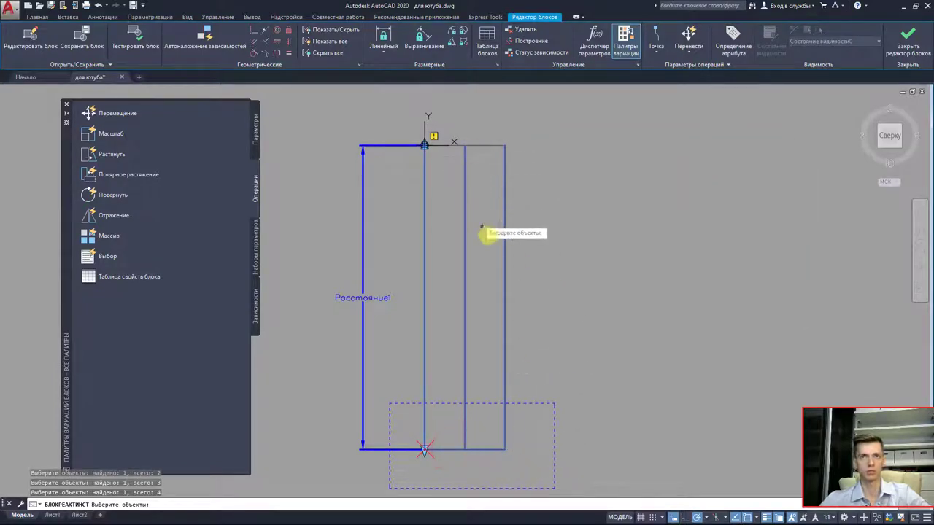
{"action": "left_click", "coordinate": [531, 457]}
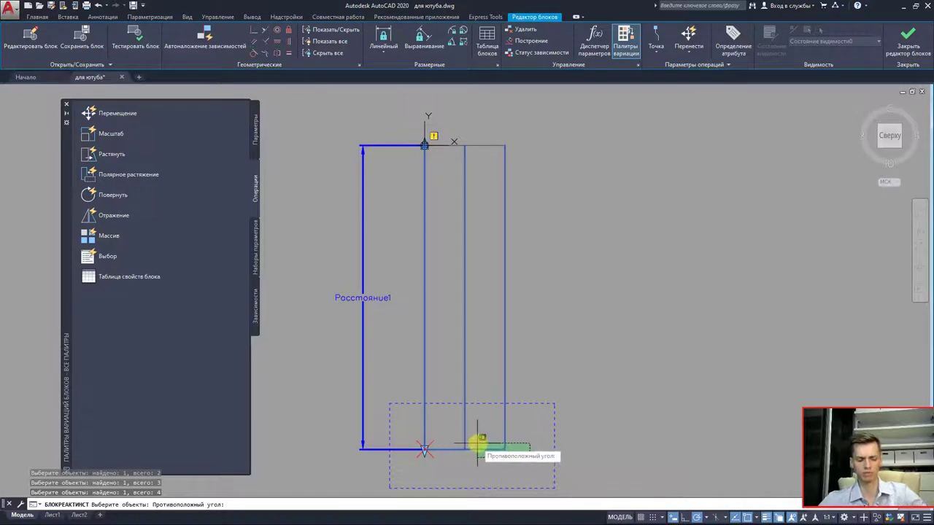
{"action": "key", "text": "Escape"}
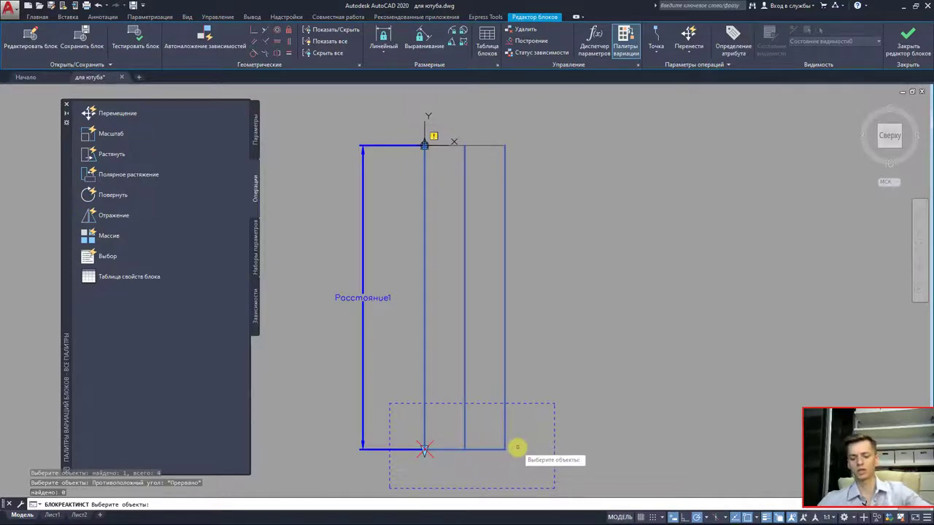
{"action": "key", "text": "Return"}
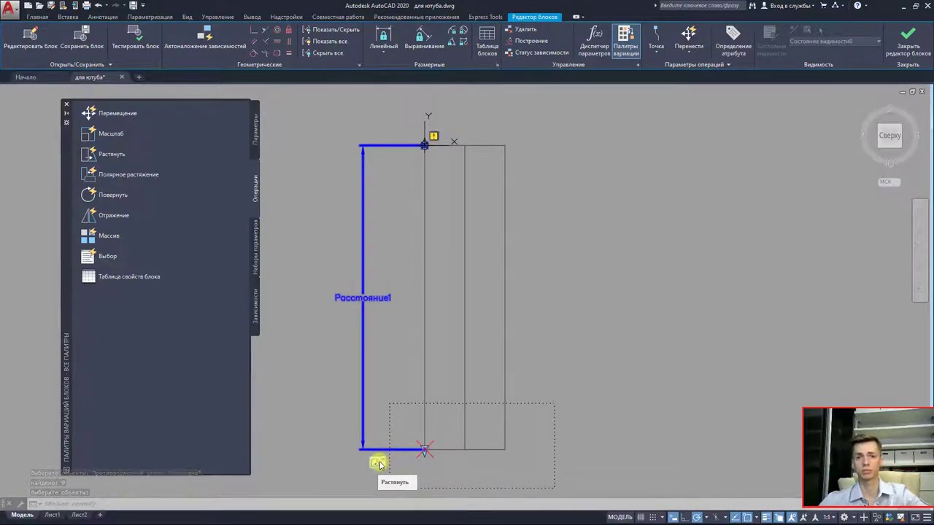
Save the окно block changes, return to the drawing and select the updated window
{"action": "left_click", "coordinate": [903, 50]}
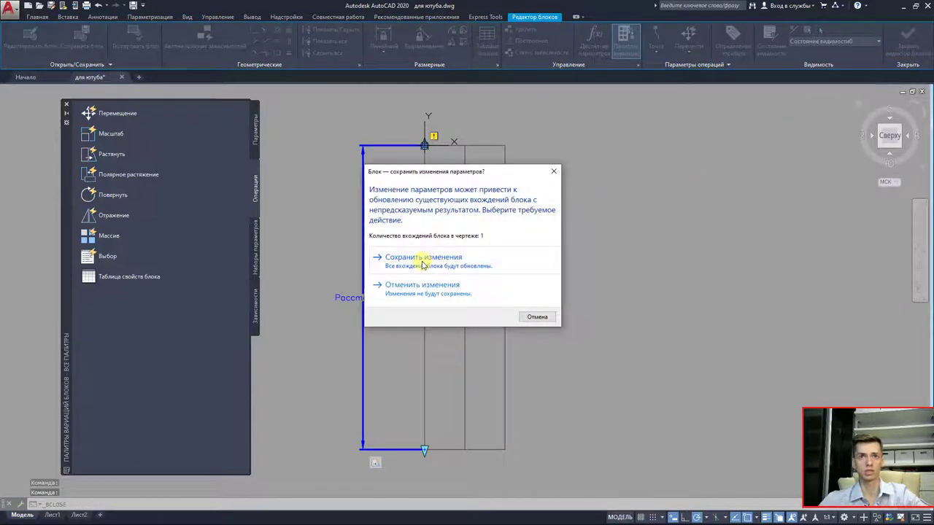
{"action": "left_click", "coordinate": [423, 263]}
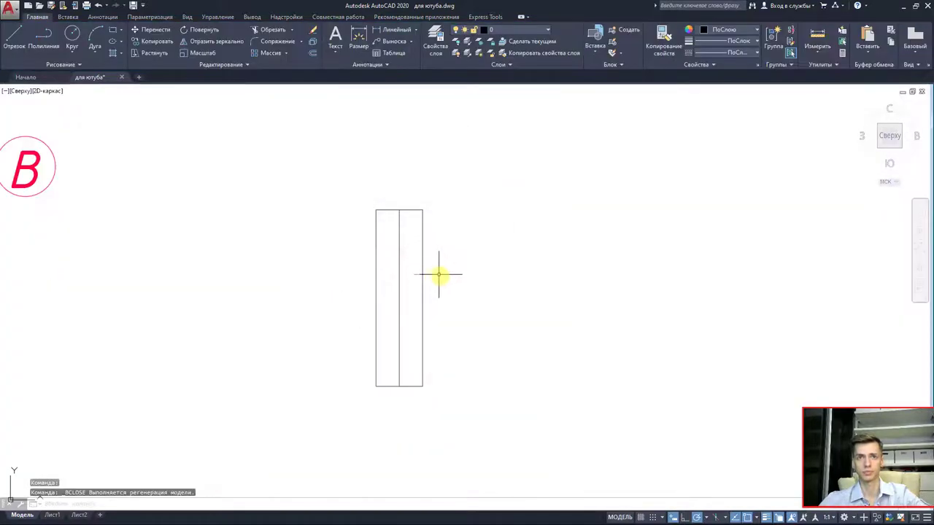
{"action": "left_click", "coordinate": [421, 282]}
{"action": "middle_click_drag", "start_coordinate": [475, 284], "coordinate": [579, 233]}
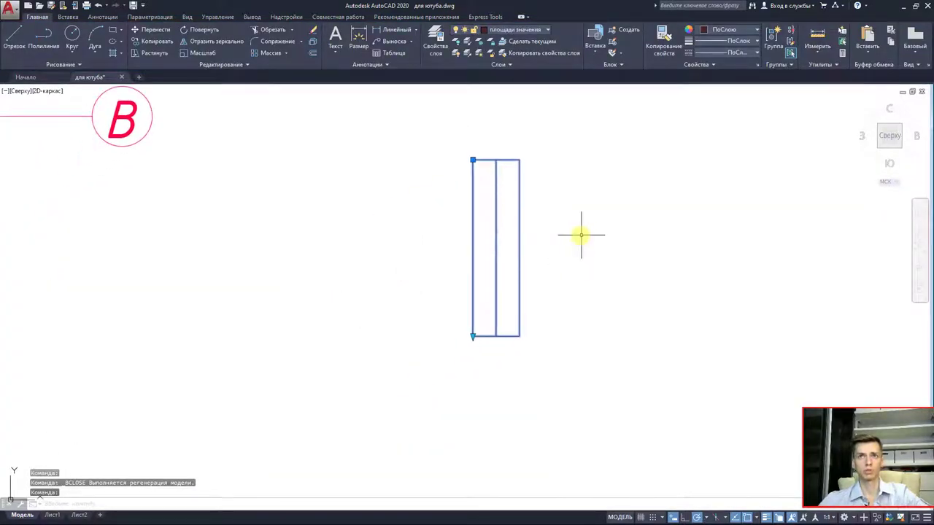
Insert a second окно block from the Insert gallery beside the first one
{"action": "left_click", "coordinate": [594, 43]}
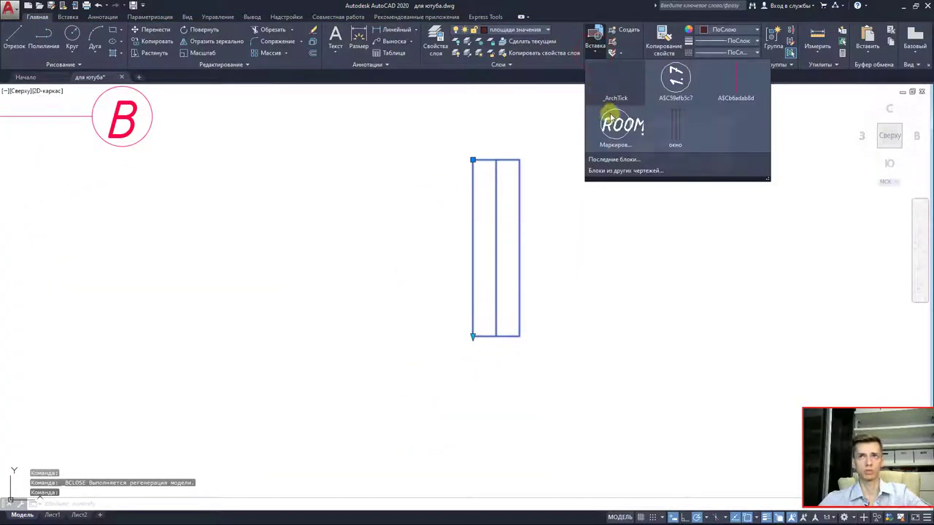
{"action": "left_click", "coordinate": [677, 133]}
{"action": "left_click", "coordinate": [358, 267]}
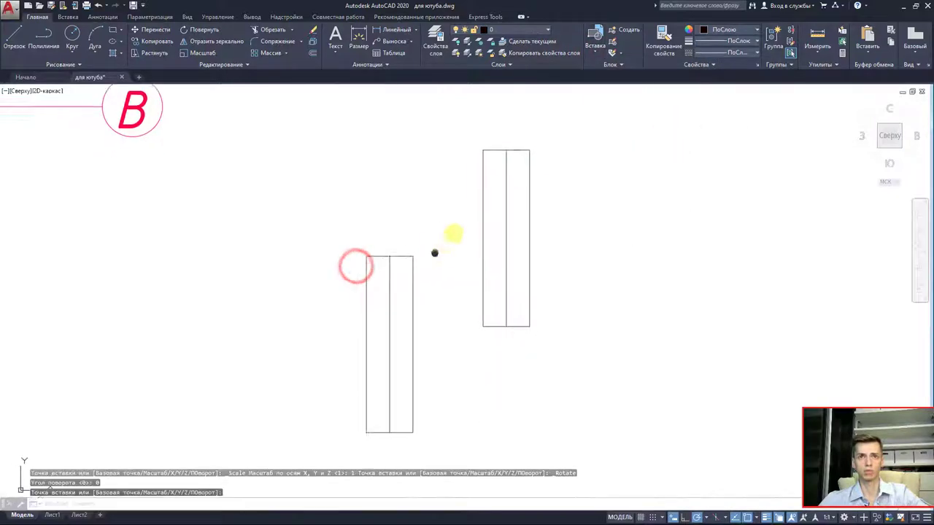
{"action": "middle_click_drag", "start_coordinate": [406, 337], "coordinate": [474, 240]}
Drag the new block's bottom stretch grip up and down, finally lengthening it
{"action": "left_click", "coordinate": [479, 256]}
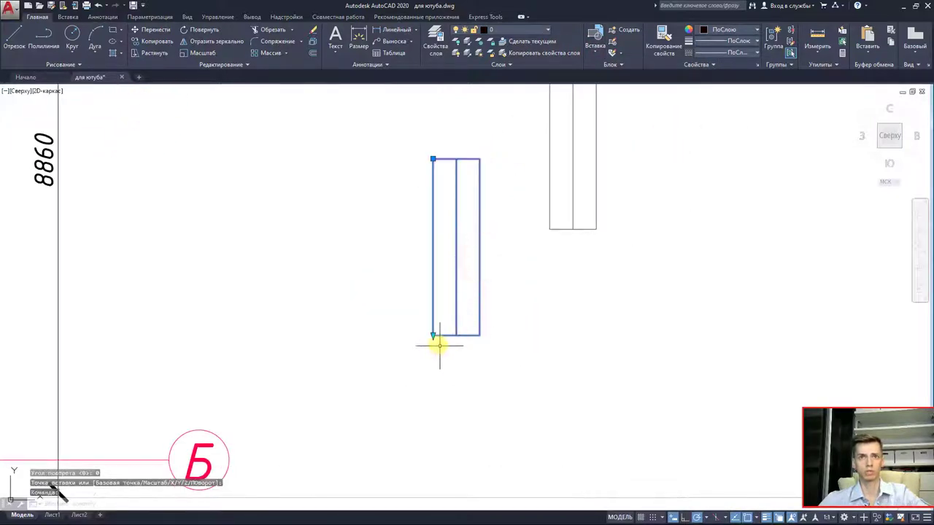
{"action": "left_click", "coordinate": [432, 336]}
{"action": "left_click", "coordinate": [433, 246]}
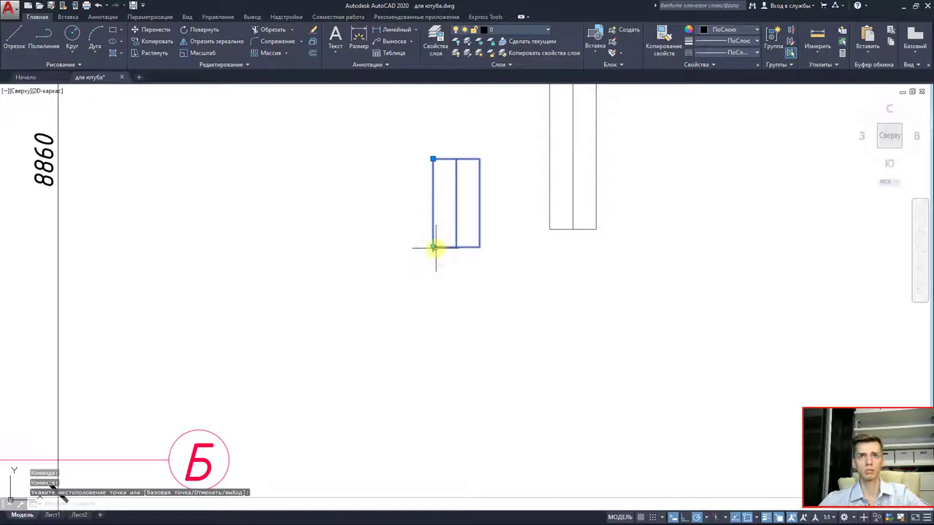
{"action": "left_click", "coordinate": [433, 246]}
{"action": "left_click", "coordinate": [433, 323]}
{"action": "left_click", "coordinate": [432, 323]}
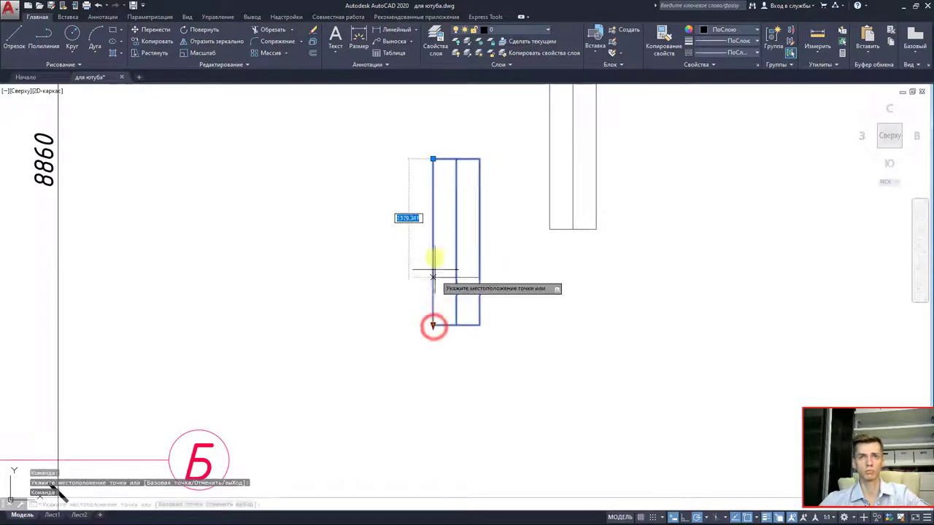
{"action": "left_click", "coordinate": [438, 238]}
{"action": "scroll", "coordinate": [430, 267], "scroll_direction": "down", "scroll_amount": 4}
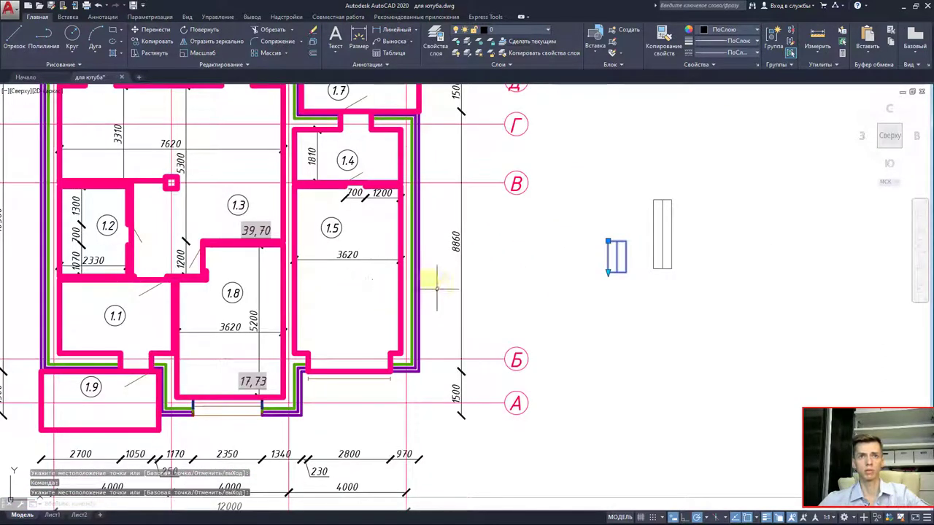
{"action": "left_click", "coordinate": [607, 272]}
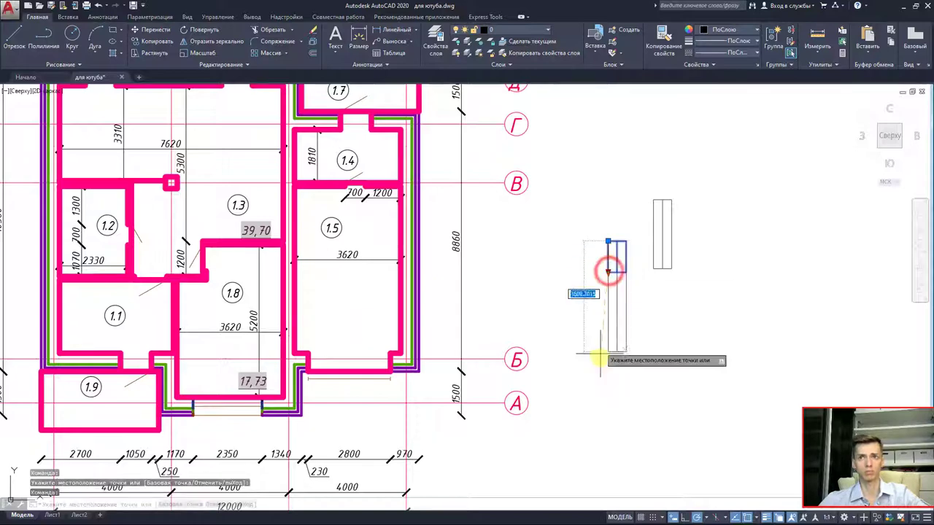
{"action": "left_click", "coordinate": [601, 365]}
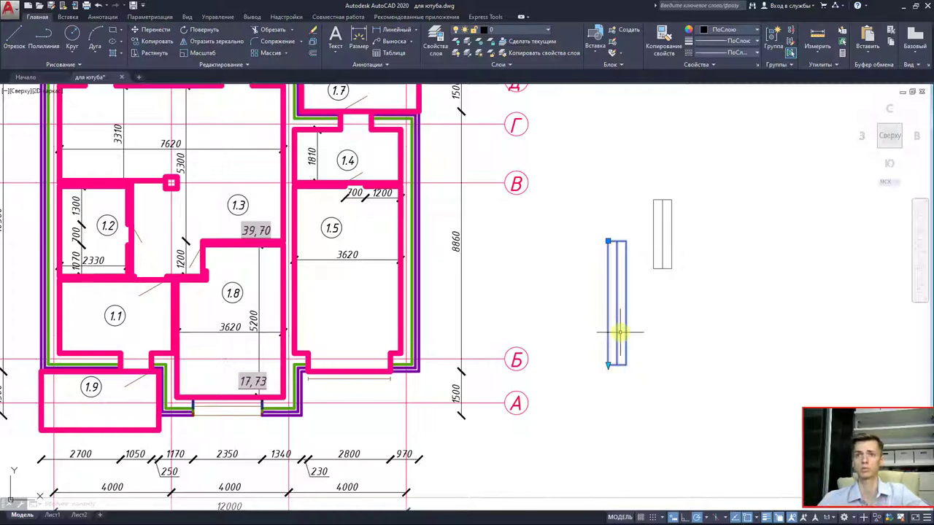
Reopen окно in the Block Editor and show Расстояние1's properties (distance 2350, value set Нет)
{"action": "left_click", "coordinate": [616, 329]}
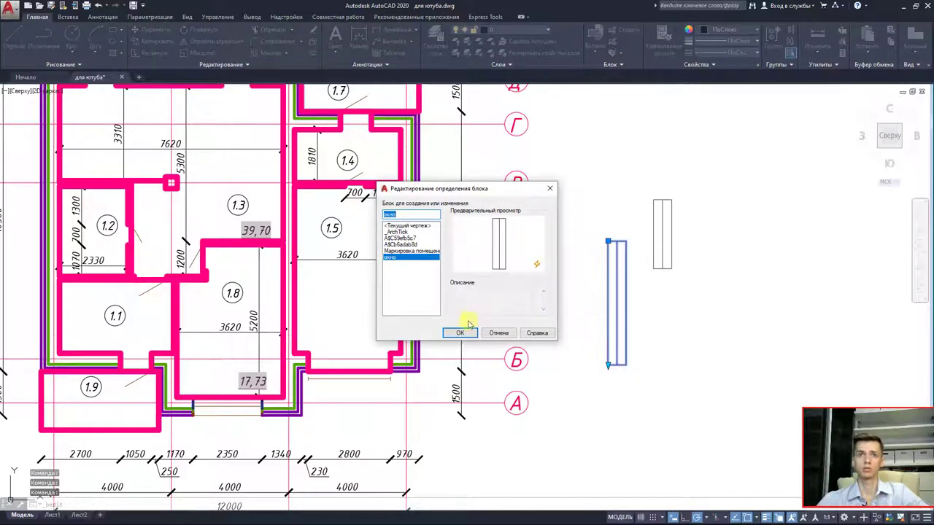
{"action": "left_click", "coordinate": [460, 329]}
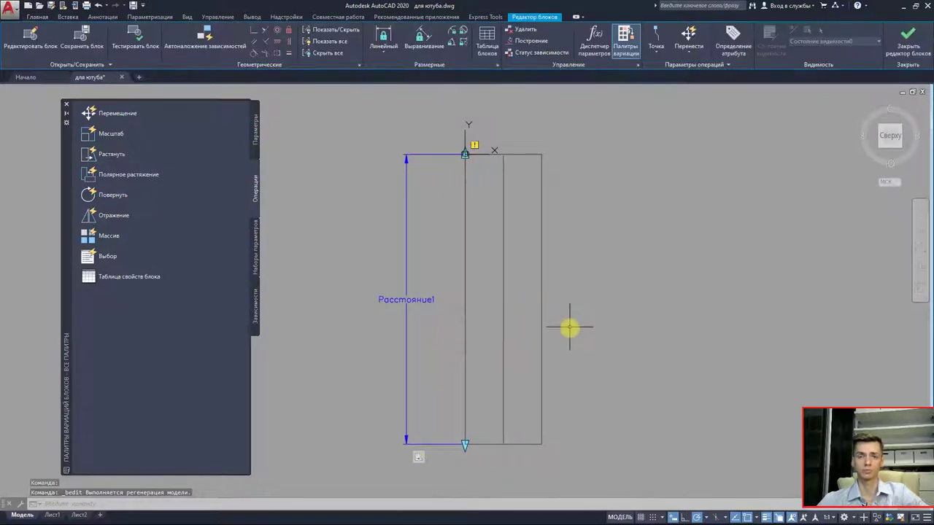
{"action": "middle_click_drag", "start_coordinate": [574, 329], "coordinate": [595, 319]}
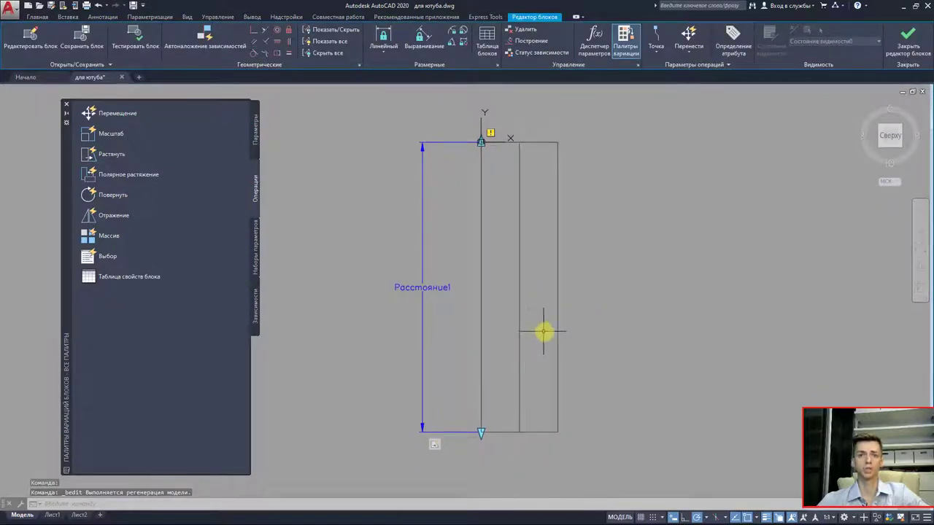
{"action": "left_click", "coordinate": [423, 286]}
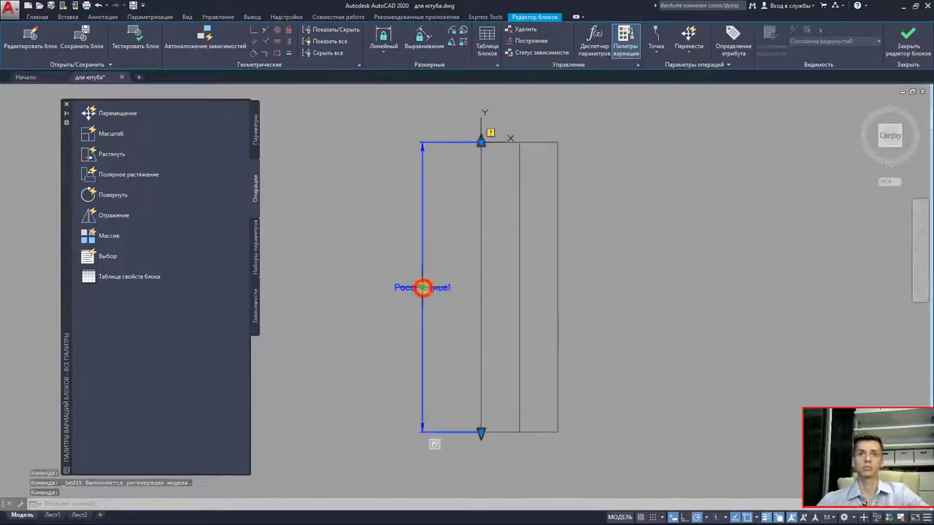
{"action": "right_click", "coordinate": [423, 287]}
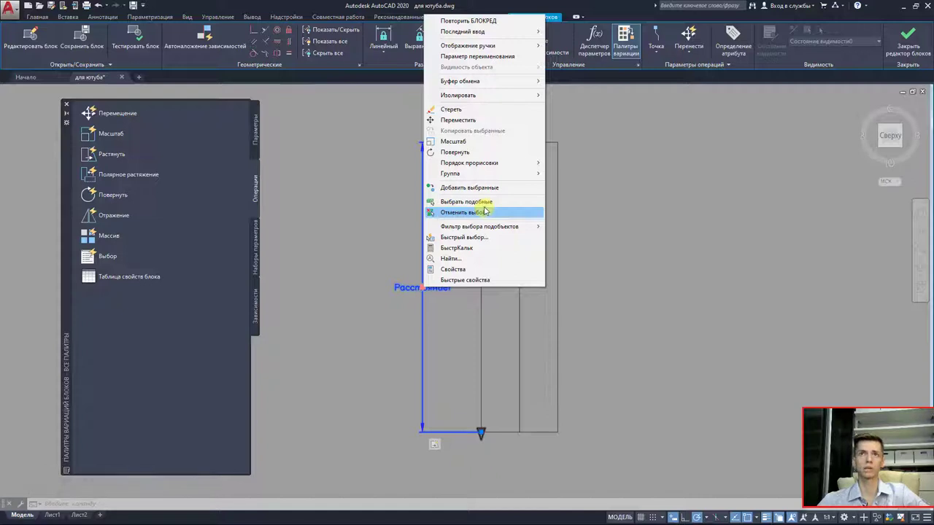
{"action": "left_click", "coordinate": [453, 269]}
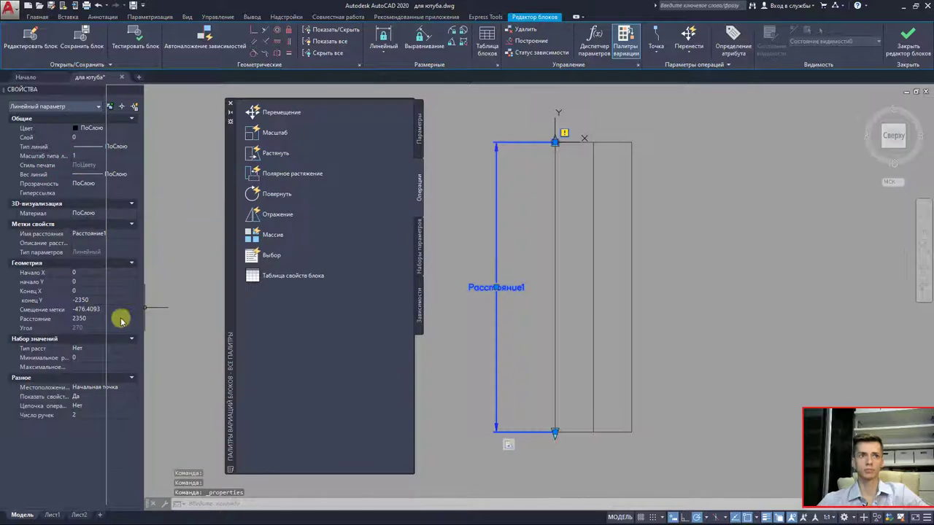
Set Расстояние1's label offset to 0
{"action": "left_click", "coordinate": [80, 309]}
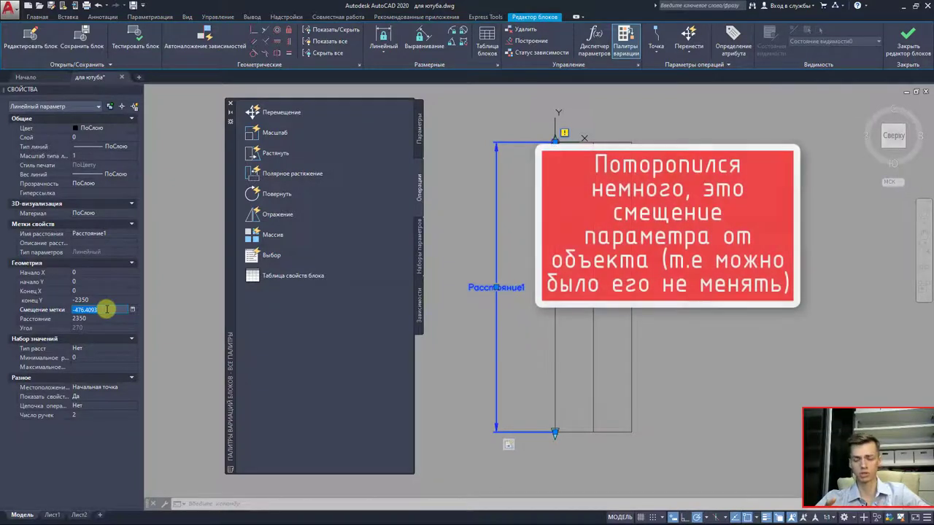
{"action": "type", "text": "0"}
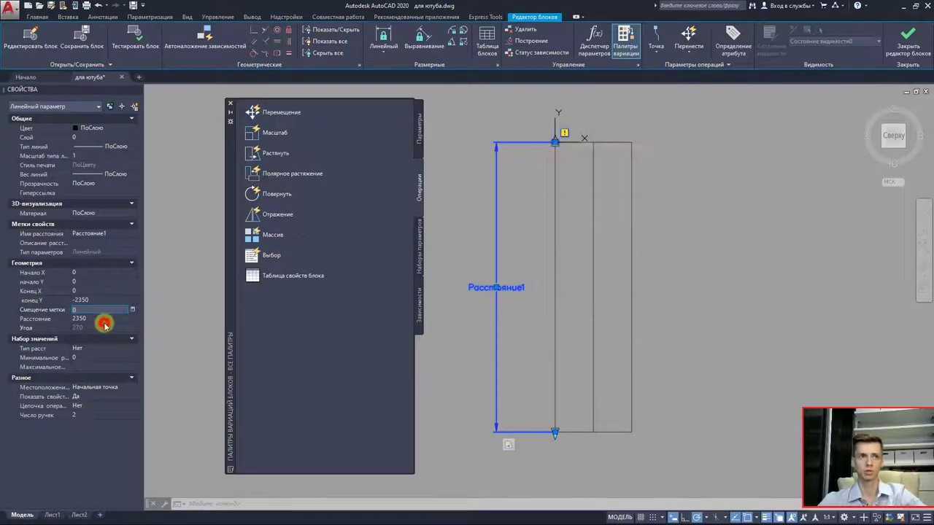
{"action": "key", "text": "Return"}
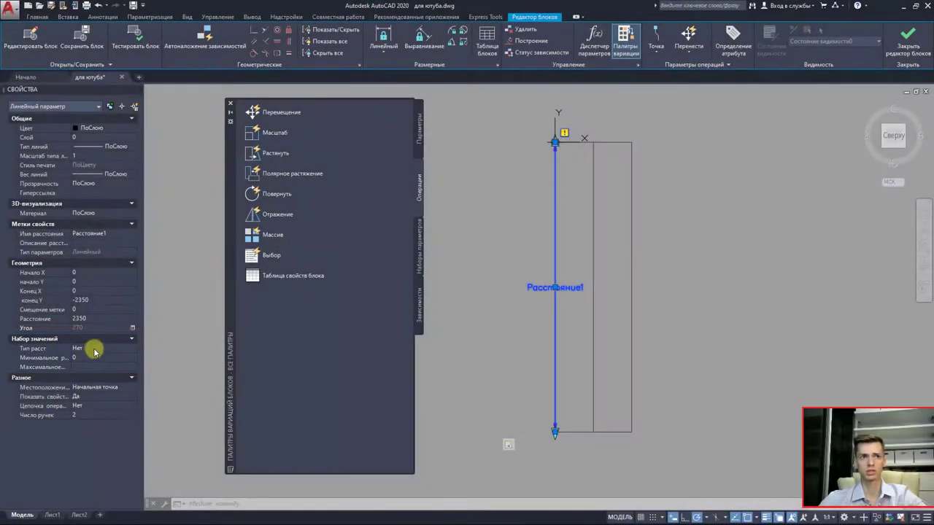
Change the distance value set type to Список and bring up the add-distance window
{"action": "left_click", "coordinate": [95, 350]}
{"action": "left_click", "coordinate": [95, 349]}
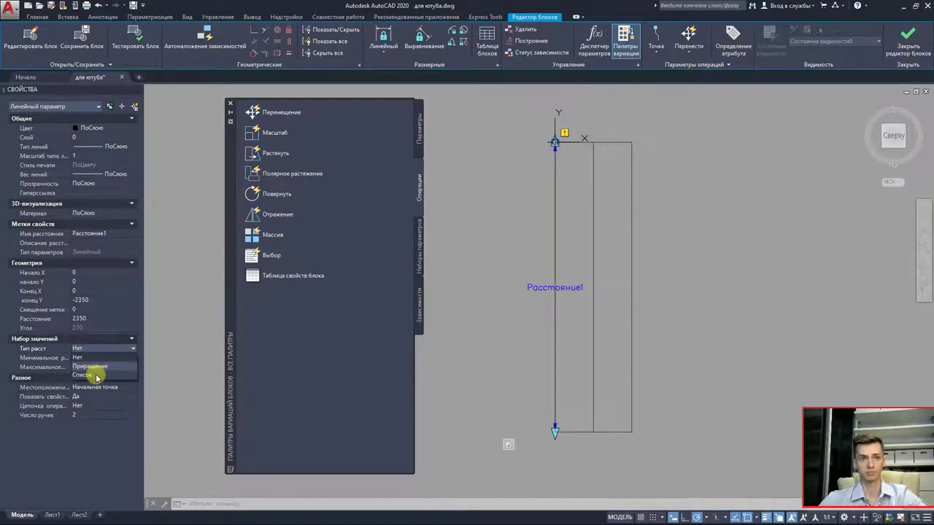
{"action": "left_click", "coordinate": [97, 375]}
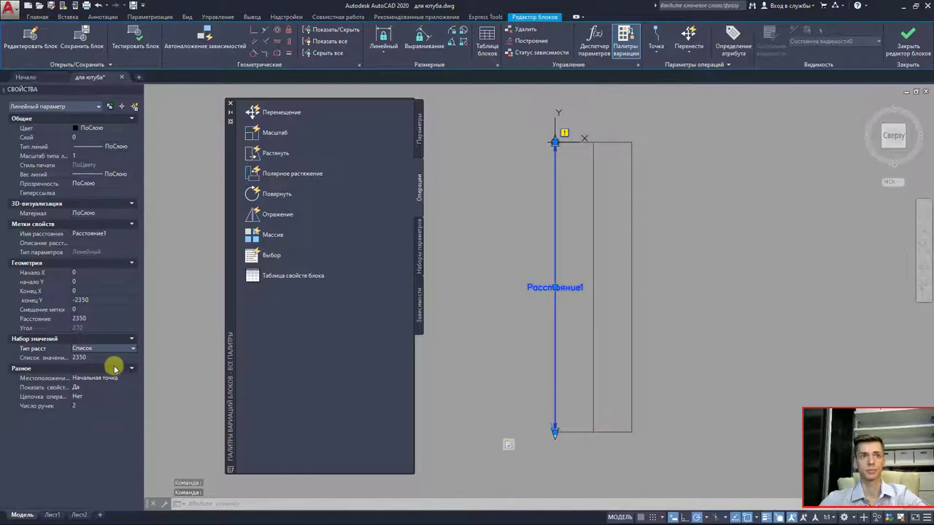
{"action": "left_click", "coordinate": [113, 358]}
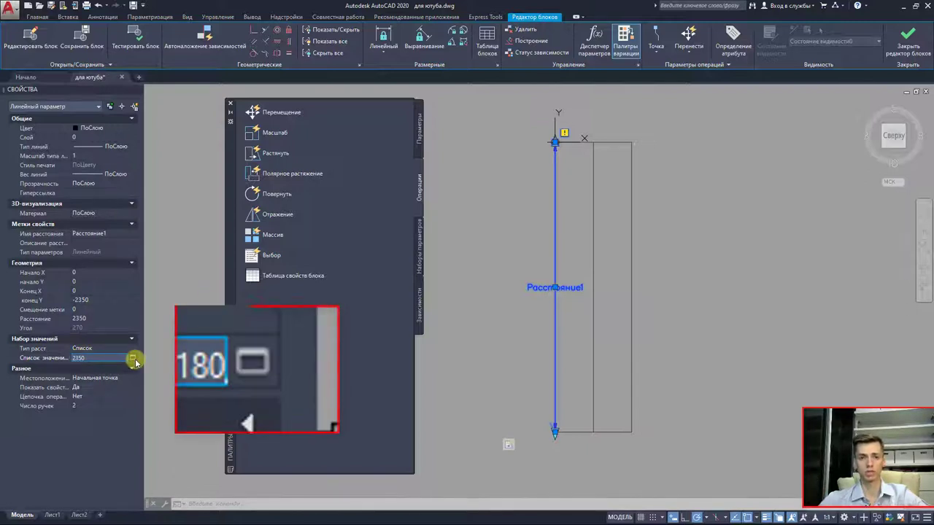
{"action": "left_click", "coordinate": [133, 358]}
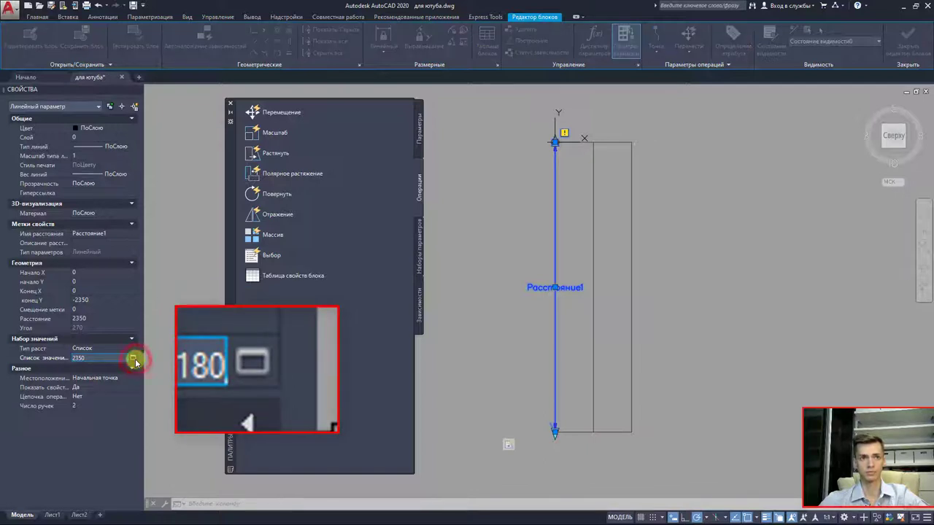
Enter the distances 660, 790, 920, 1050 and 1180 for Расстояние1
{"action": "left_click", "coordinate": [431, 207]}
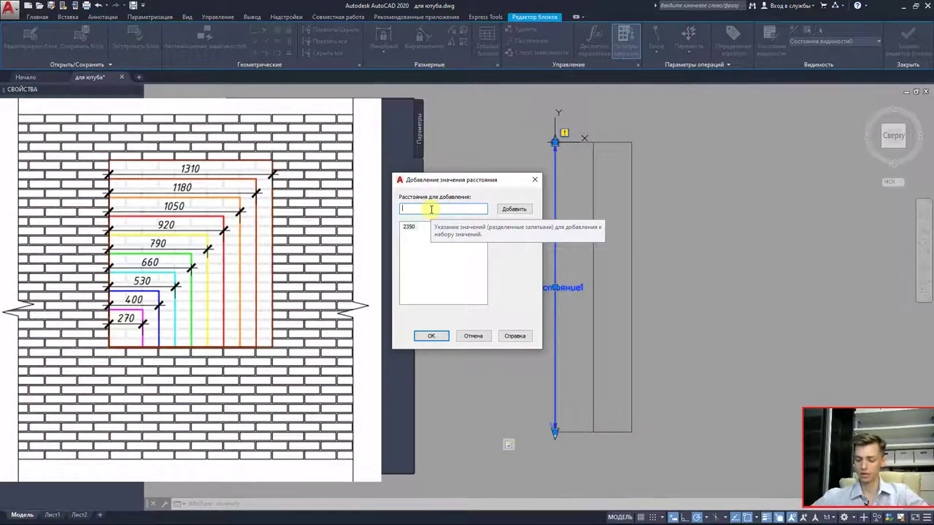
{"action": "type", "text": "9"}
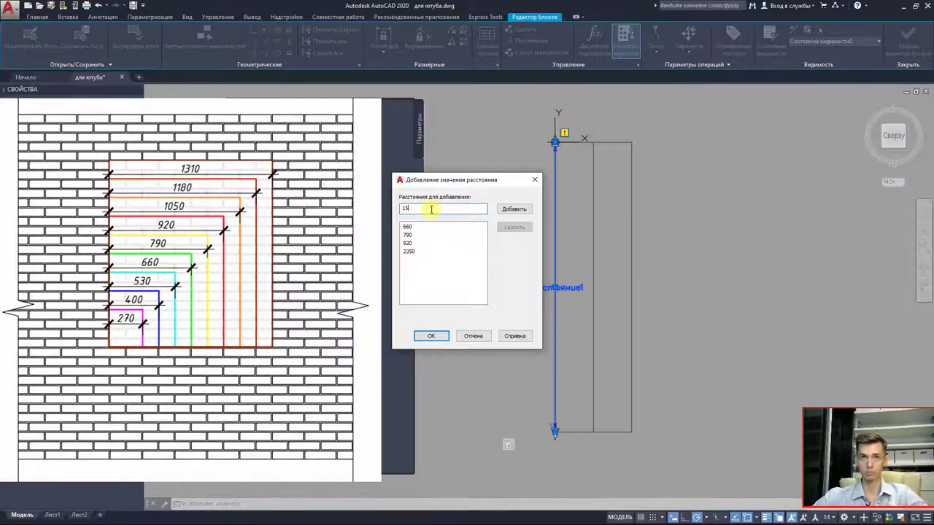
{"action": "key", "text": "BackSpace"}
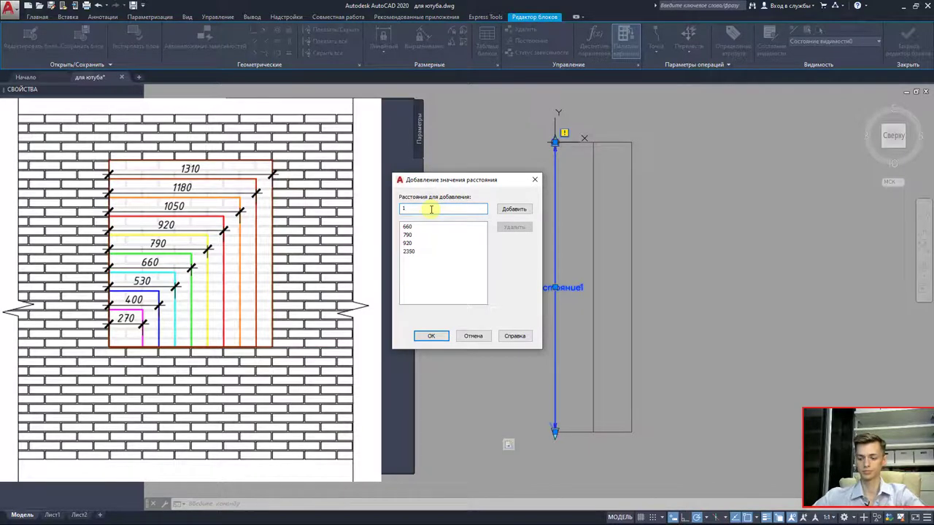
{"action": "type", "text": "050"}
{"action": "key", "text": "Return"}
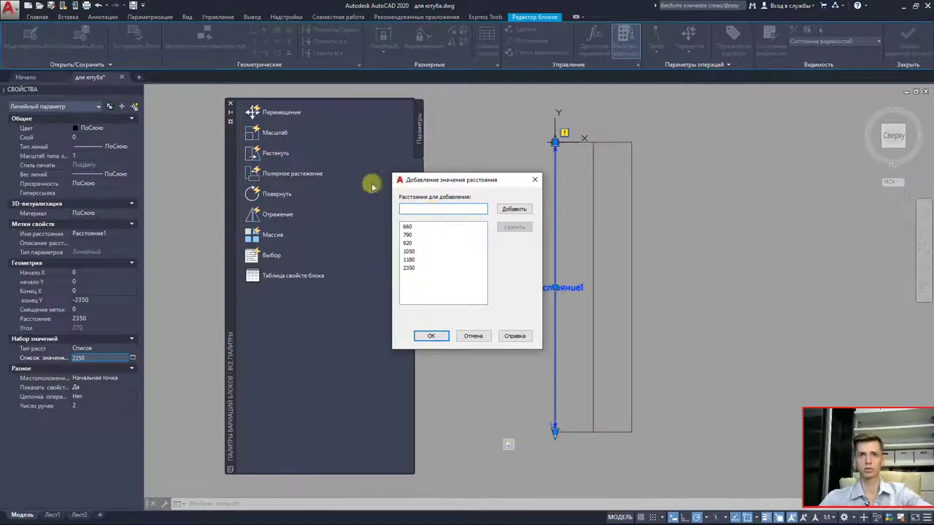
Confirm the distance list and close the Block Editor, saving changes
{"action": "left_click", "coordinate": [422, 335]}
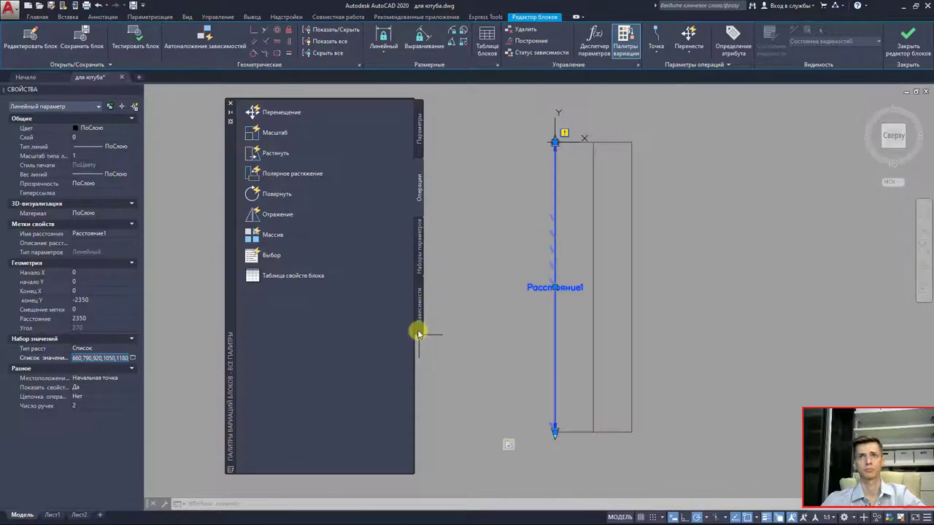
{"action": "left_click", "coordinate": [904, 50]}
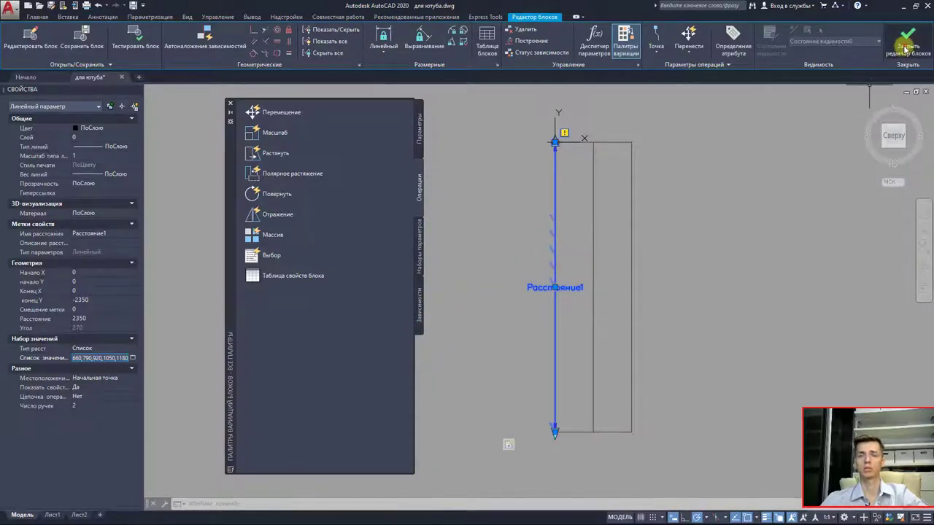
{"action": "left_click", "coordinate": [453, 267]}
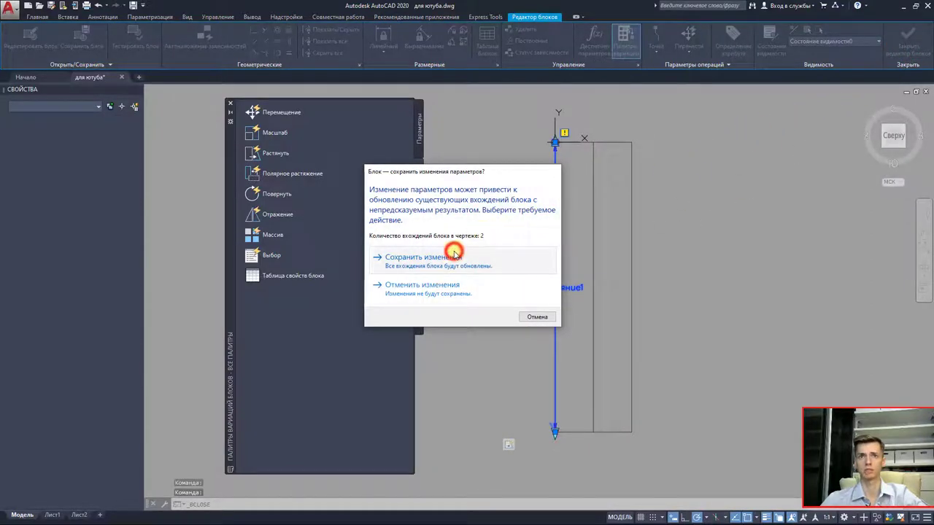
Select the inserted окно block and stretch it to 660, then 1050
{"action": "middle_click_drag", "start_coordinate": [677, 288], "coordinate": [520, 292]}
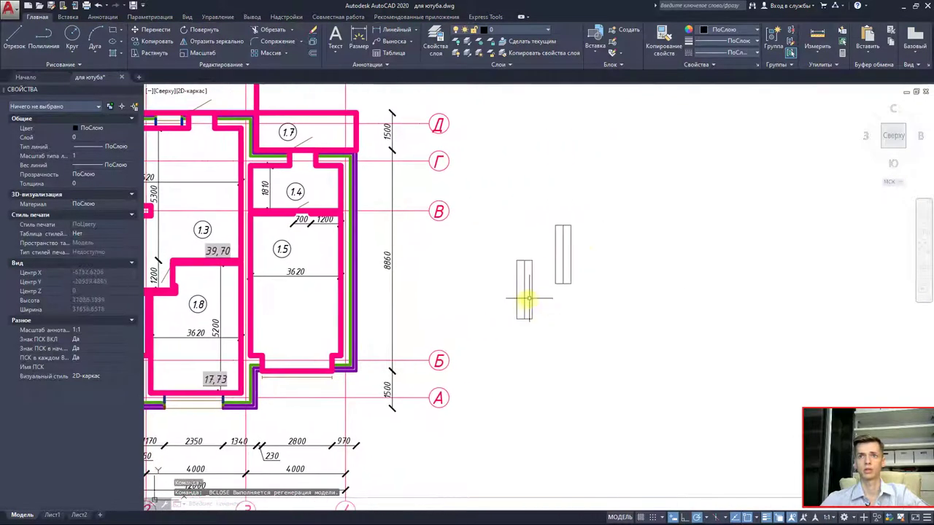
{"action": "left_click", "coordinate": [515, 314]}
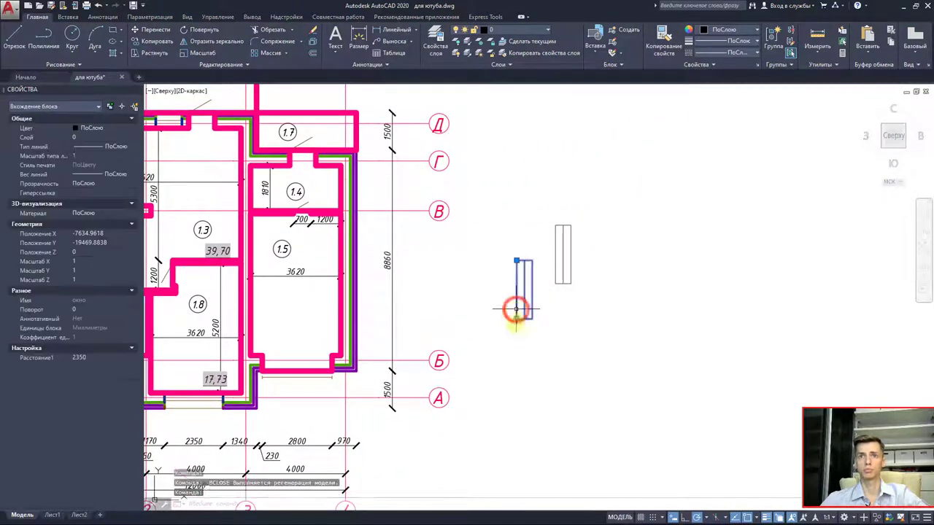
{"action": "scroll", "coordinate": [518, 310], "scroll_direction": "up", "scroll_amount": 5}
{"action": "scroll", "coordinate": [531, 288], "scroll_direction": "down", "scroll_amount": 1}
{"action": "scroll", "coordinate": [530, 282], "scroll_direction": "down", "scroll_amount": 2}
{"action": "left_click", "coordinate": [528, 278]}
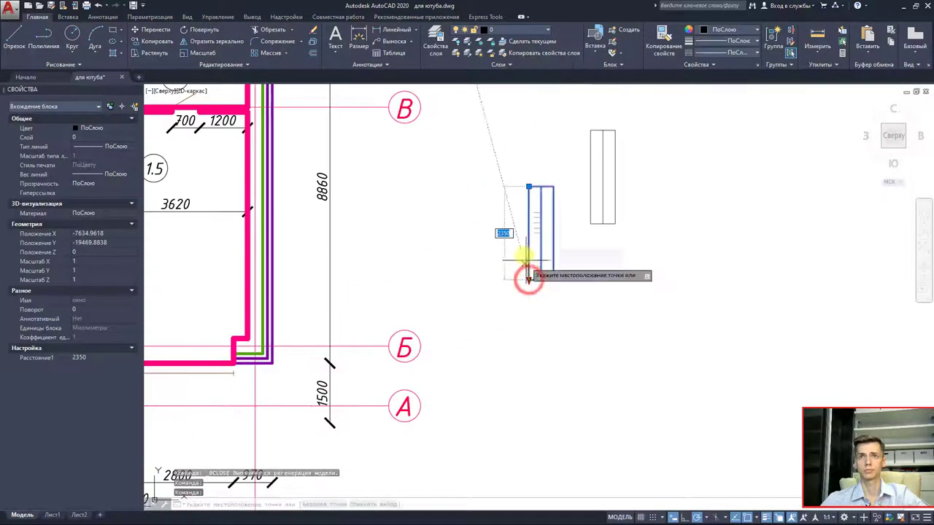
{"action": "scroll", "coordinate": [531, 216], "scroll_direction": "up", "scroll_amount": 4}
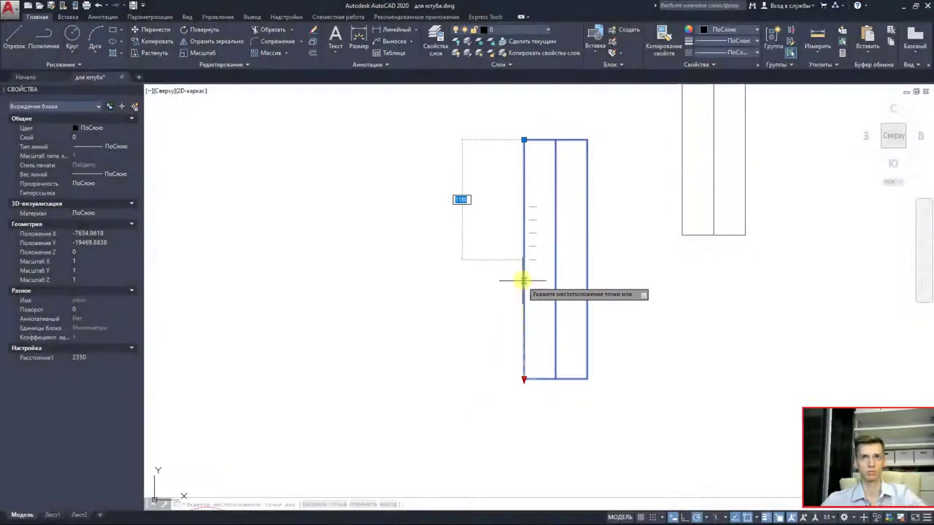
{"action": "scroll", "coordinate": [526, 247], "scroll_direction": "up", "scroll_amount": 4}
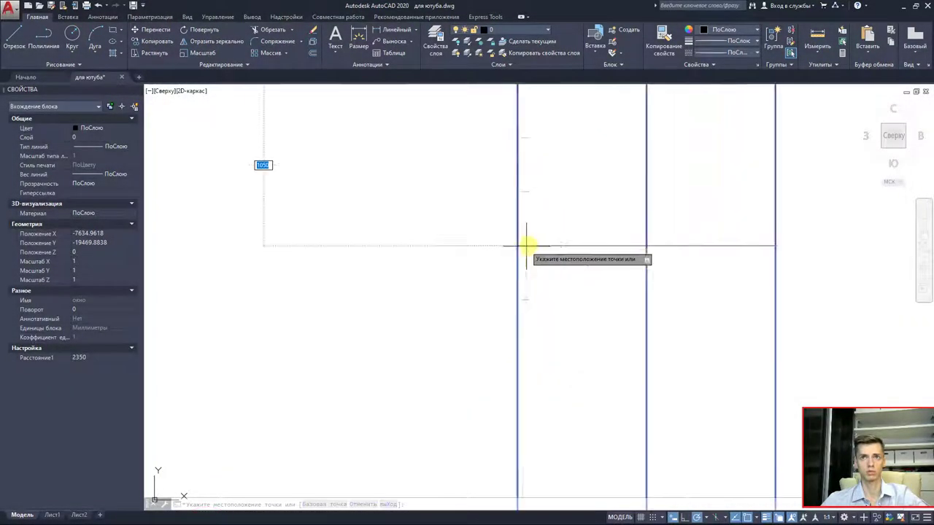
{"action": "scroll", "coordinate": [528, 246], "scroll_direction": "down", "scroll_amount": 1}
{"action": "scroll", "coordinate": [500, 296], "scroll_direction": "down", "scroll_amount": 1}
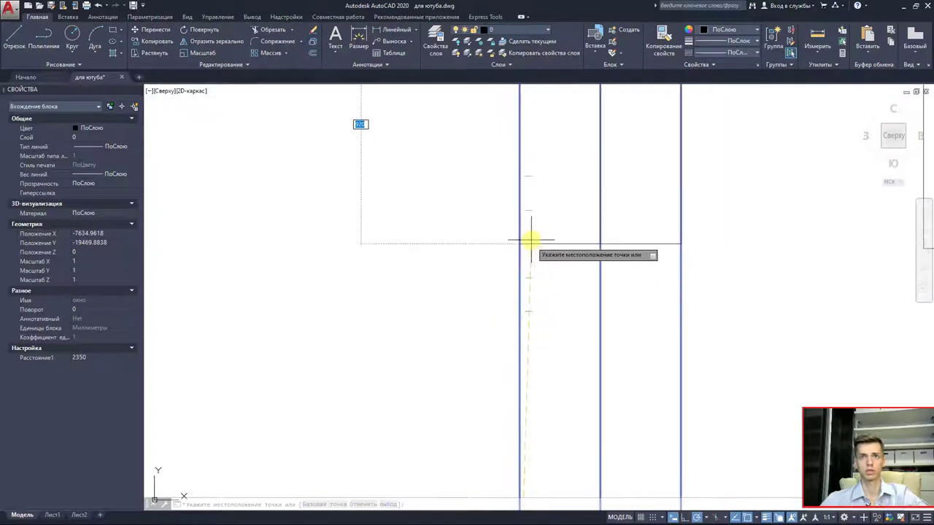
{"action": "scroll", "coordinate": [532, 242], "scroll_direction": "down", "scroll_amount": 2}
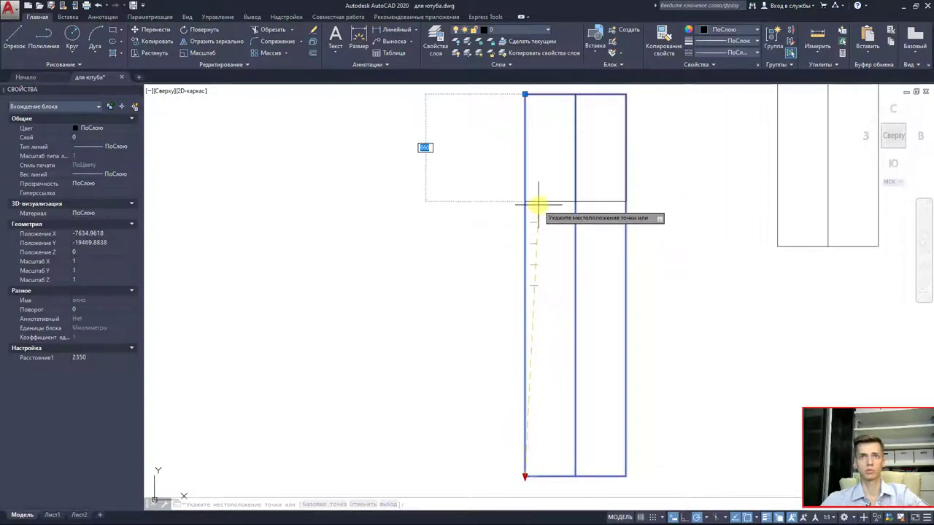
{"action": "left_click", "coordinate": [537, 205]}
{"action": "left_click_drag", "start_coordinate": [525, 202], "coordinate": [530, 265]}
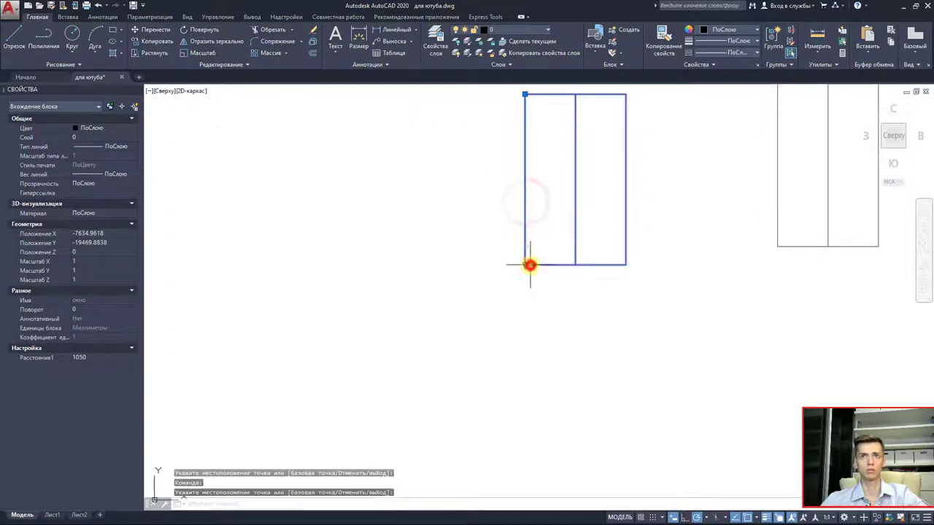
Stretch the window to 1180, then 2350, and back to 1180
{"action": "left_click", "coordinate": [524, 265]}
{"action": "left_click", "coordinate": [525, 285]}
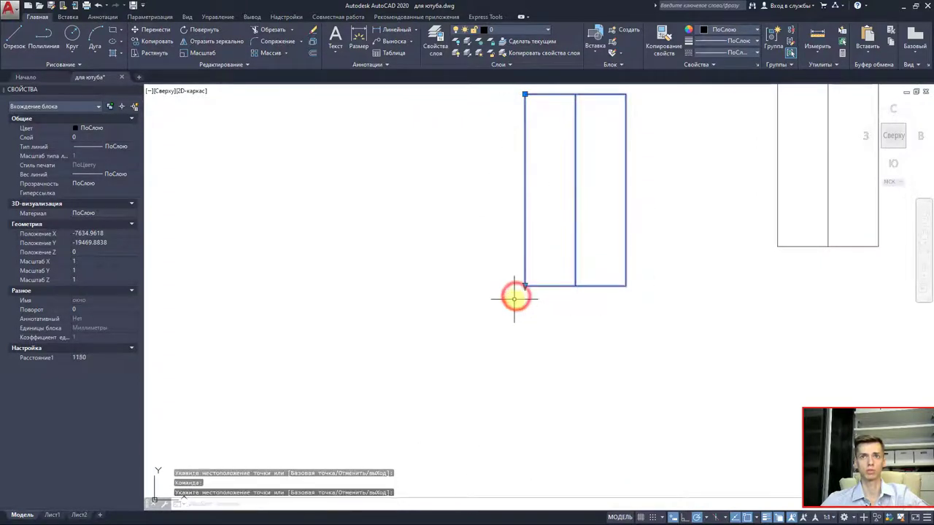
{"action": "left_click", "coordinate": [485, 427]}
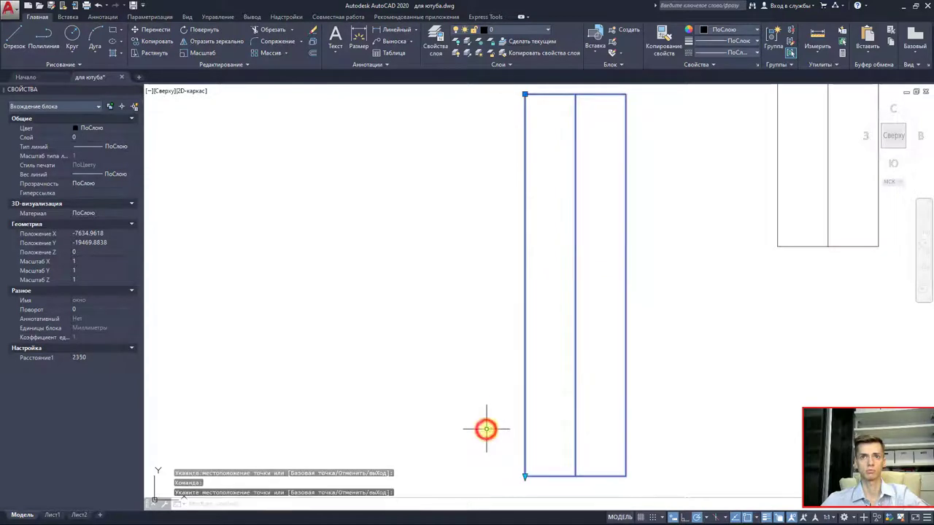
{"action": "scroll", "coordinate": [587, 244], "scroll_direction": "down", "scroll_amount": 2}
{"action": "scroll", "coordinate": [510, 285], "scroll_direction": "down", "scroll_amount": 1}
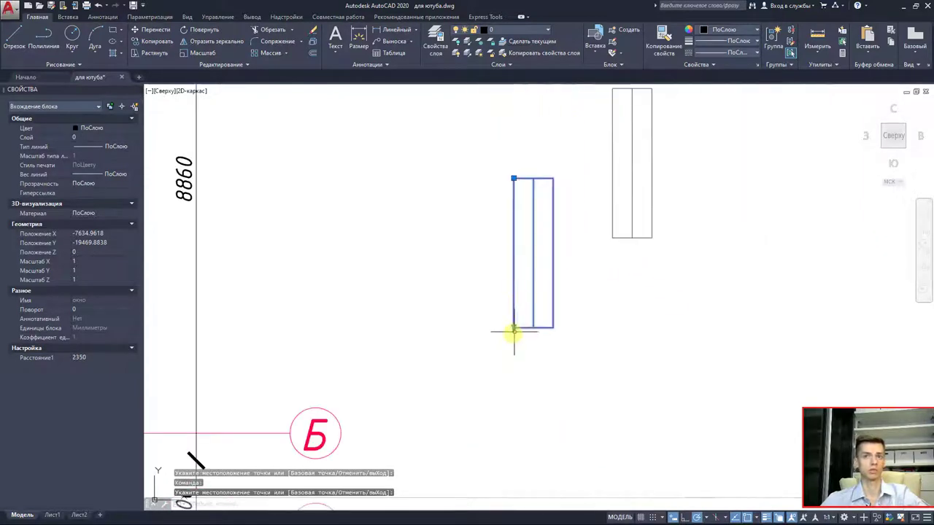
{"action": "left_click", "coordinate": [510, 329]}
{"action": "left_click", "coordinate": [500, 267]}
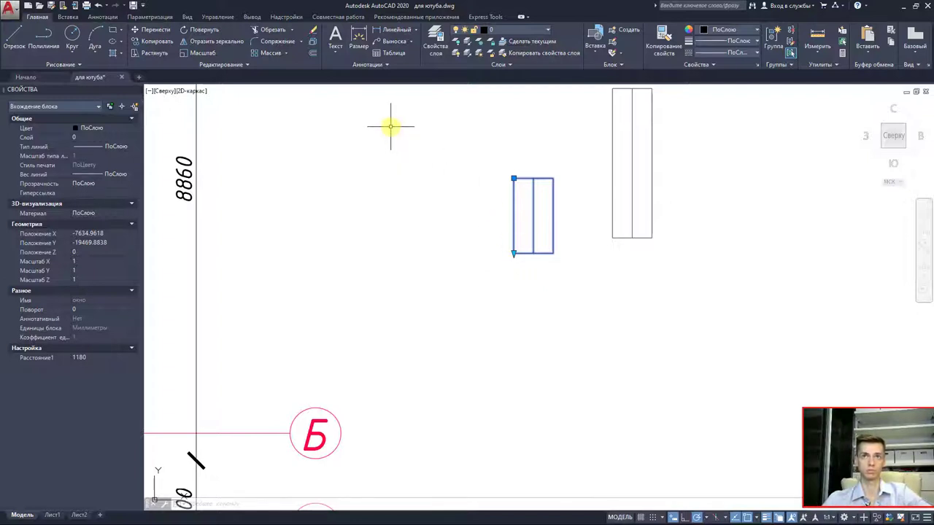
Put the window block on the окна_двери layer and deselect it
{"action": "middle_click_drag", "start_coordinate": [524, 218], "coordinate": [482, 250]}
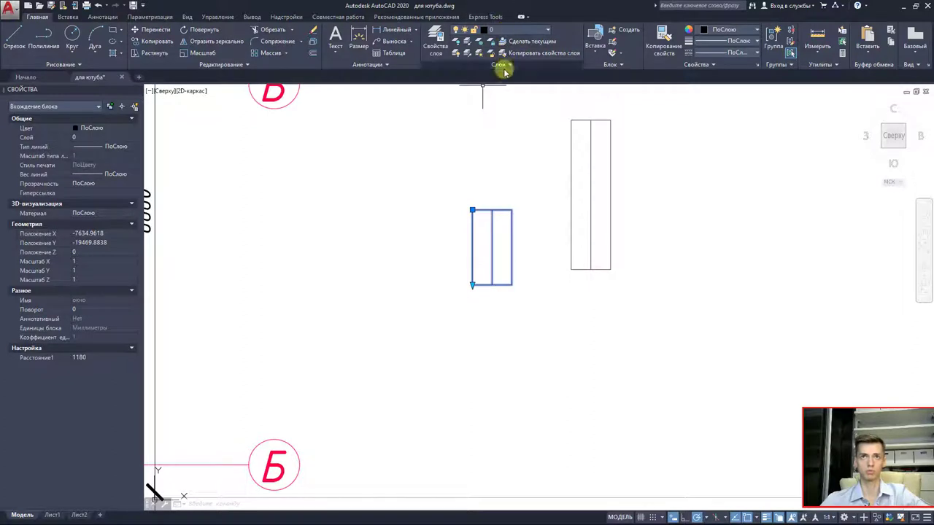
{"action": "left_click", "coordinate": [522, 29]}
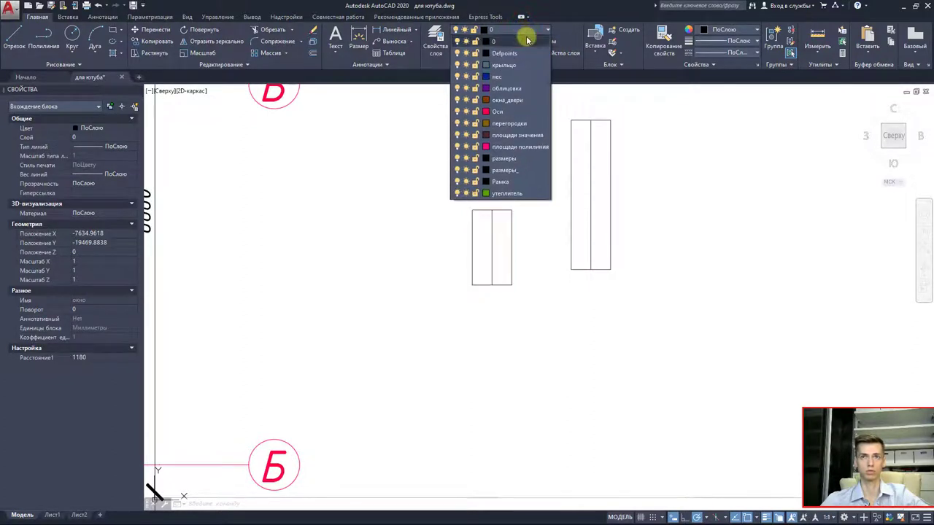
{"action": "left_click", "coordinate": [511, 100]}
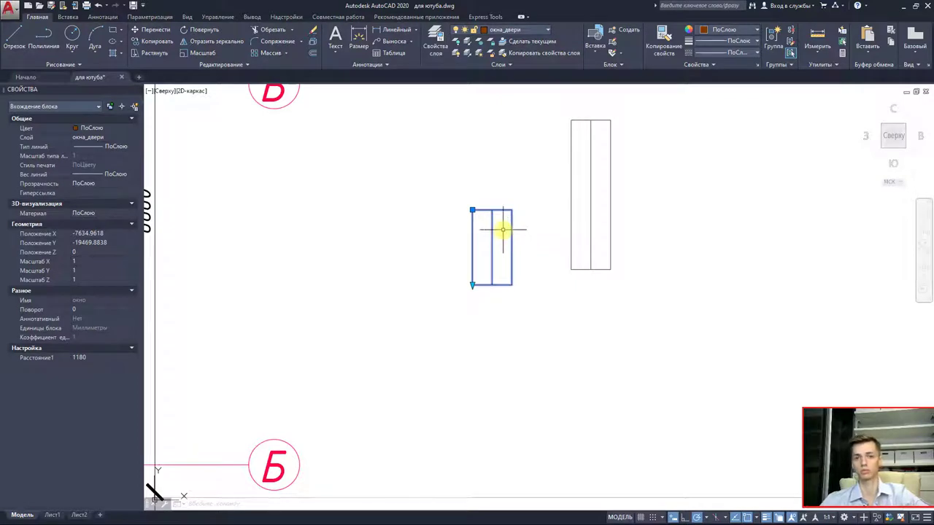
{"action": "key", "text": "Escape"}
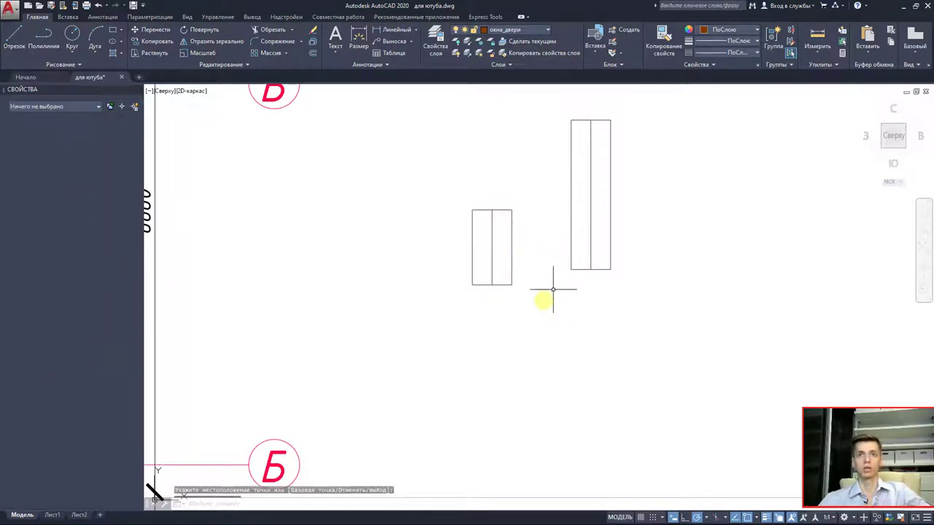
{"action": "middle_click_drag", "start_coordinate": [552, 285], "coordinate": [480, 254]}
Draw a rectangle below the windows
{"action": "left_click", "coordinate": [112, 32]}
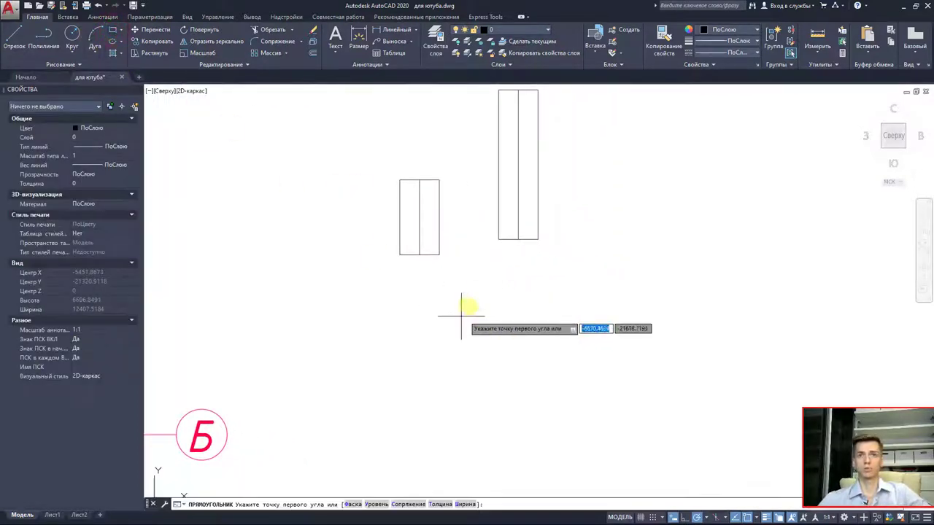
{"action": "left_click", "coordinate": [468, 297]}
{"action": "left_click", "coordinate": [543, 425]}
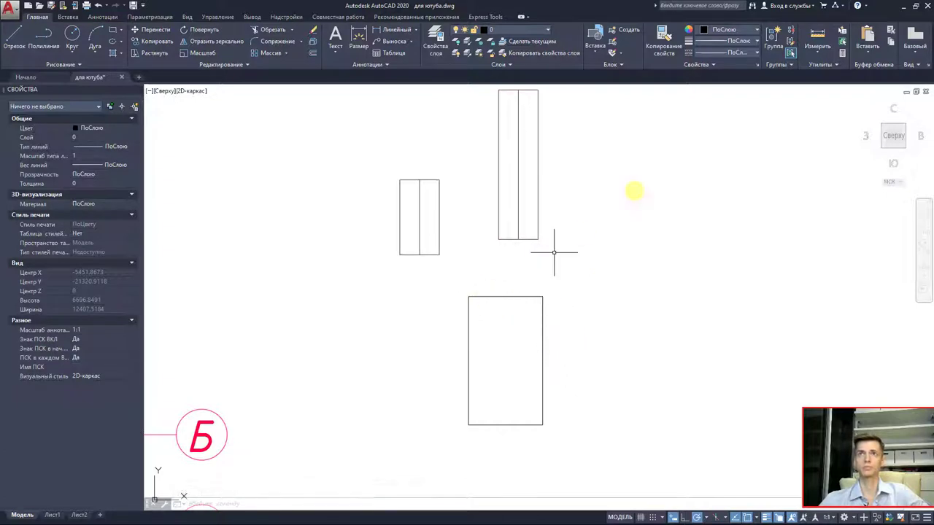
Define block кв from the rectangle with a picked base point
{"action": "left_click", "coordinate": [615, 33]}
{"action": "type", "text": "кв"}
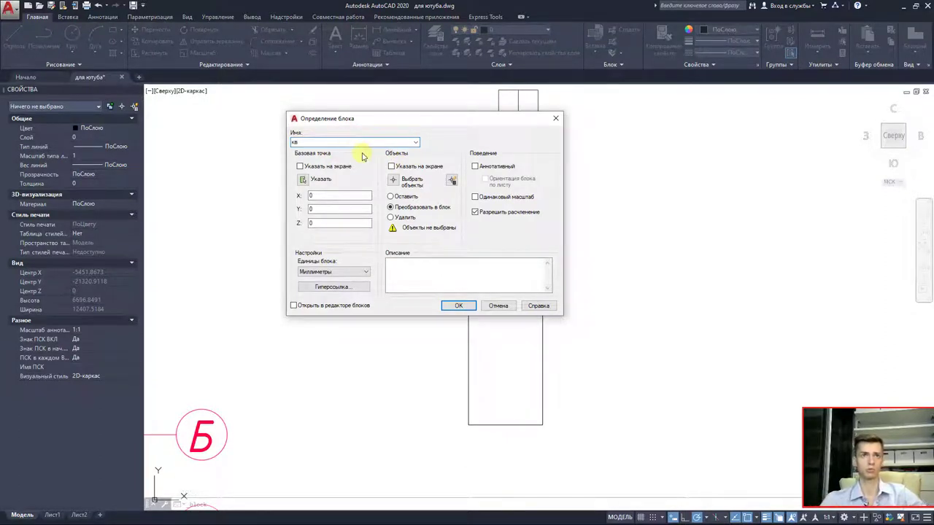
{"action": "left_click", "coordinate": [303, 181]}
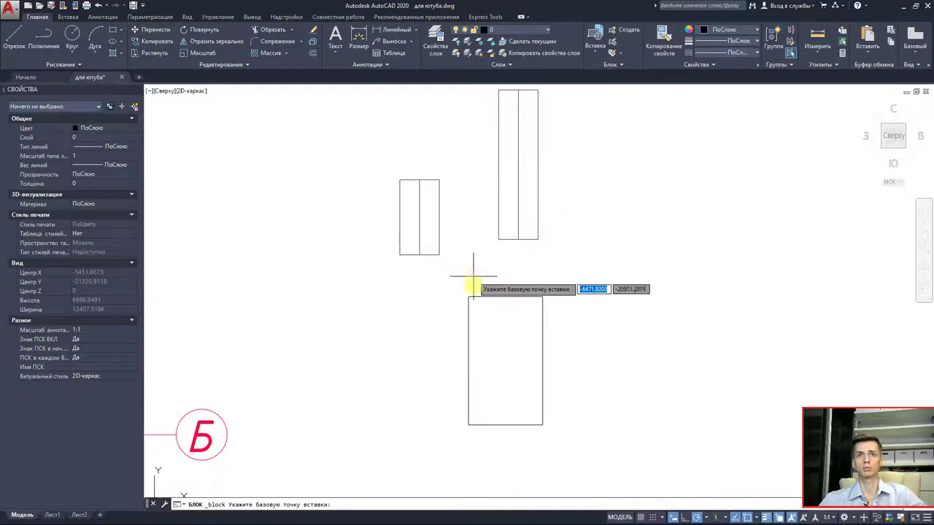
{"action": "left_click", "coordinate": [505, 360]}
{"action": "left_click", "coordinate": [397, 180]}
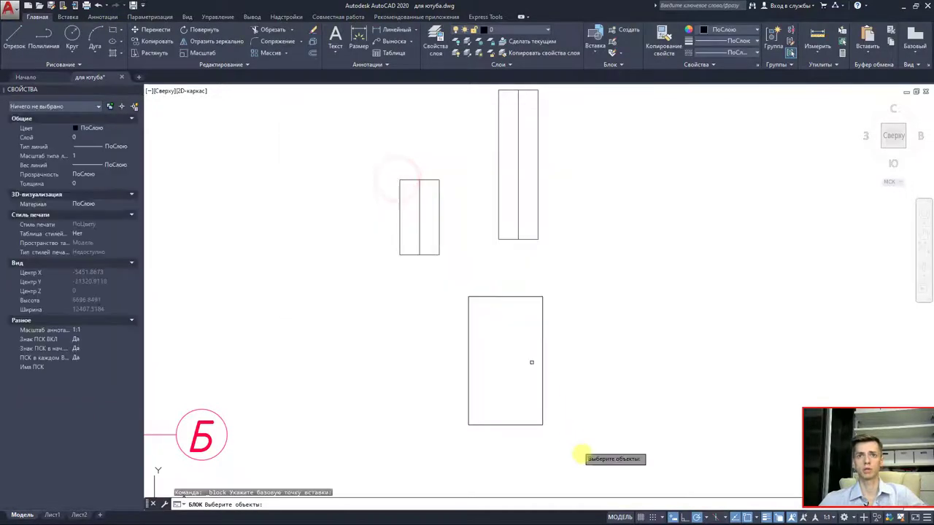
{"action": "left_click", "coordinate": [583, 454]}
{"action": "left_click", "coordinate": [448, 288]}
{"action": "key", "text": "Return"}
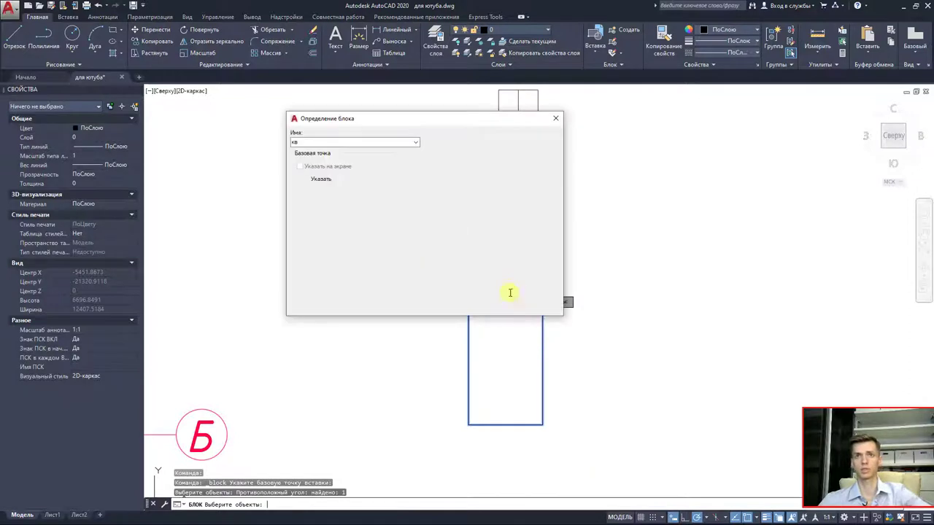
{"action": "left_click", "coordinate": [458, 307]}
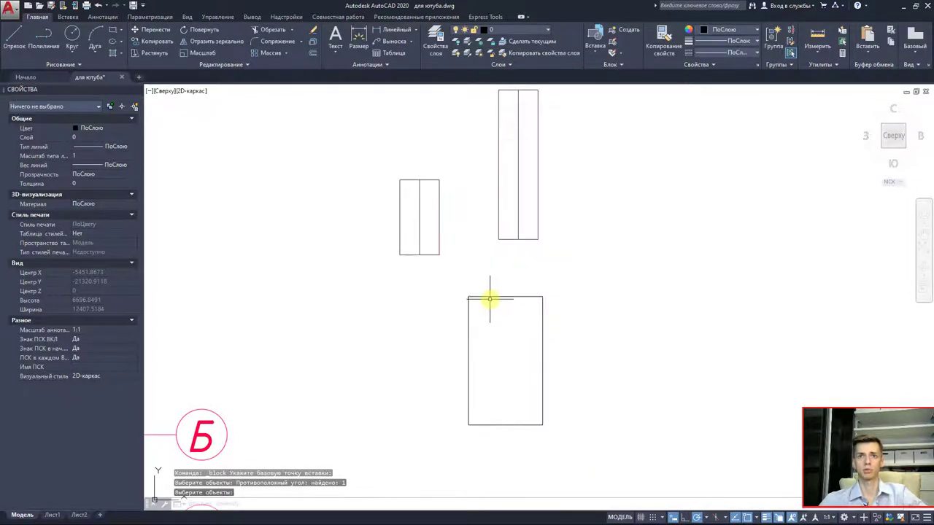
Open кв in the Block Editor and add vertical linear parameter Расстояние1 along its right side
{"action": "double_click", "coordinate": [488, 295]}
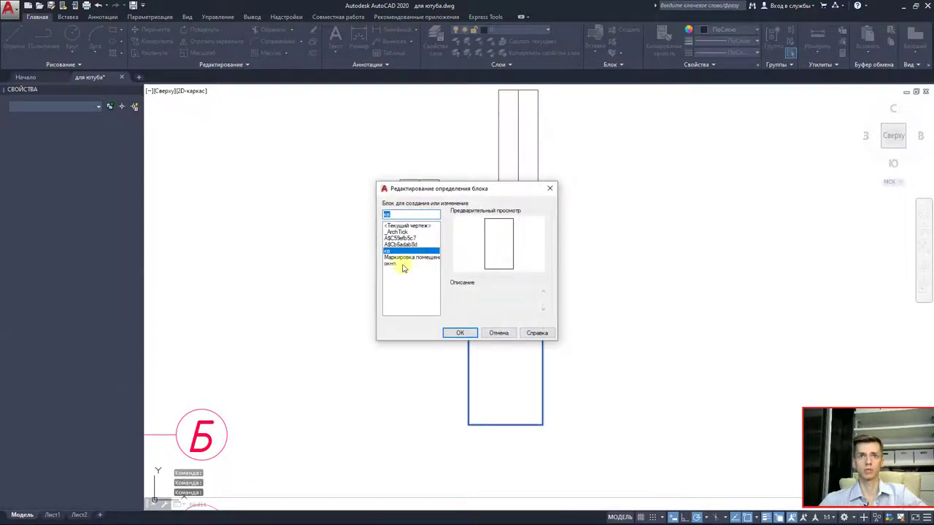
{"action": "left_click", "coordinate": [460, 333]}
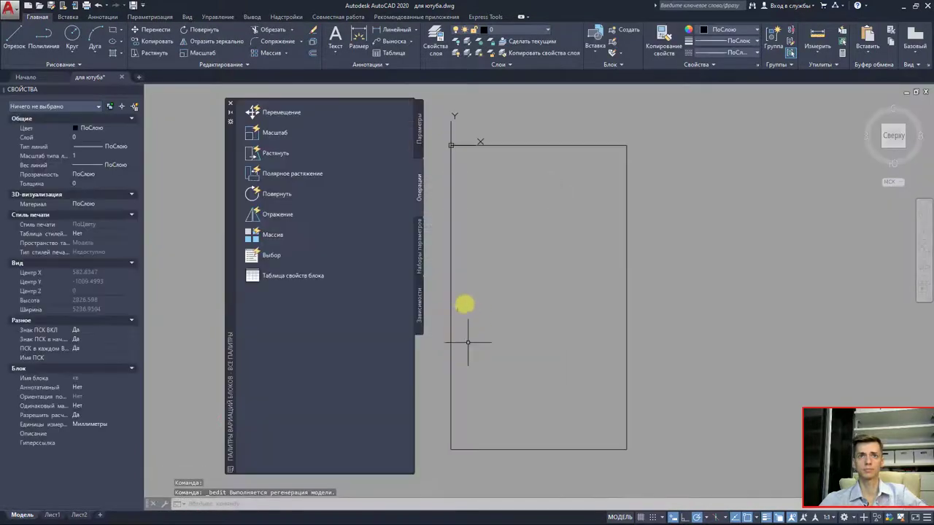
{"action": "left_click", "coordinate": [420, 138]}
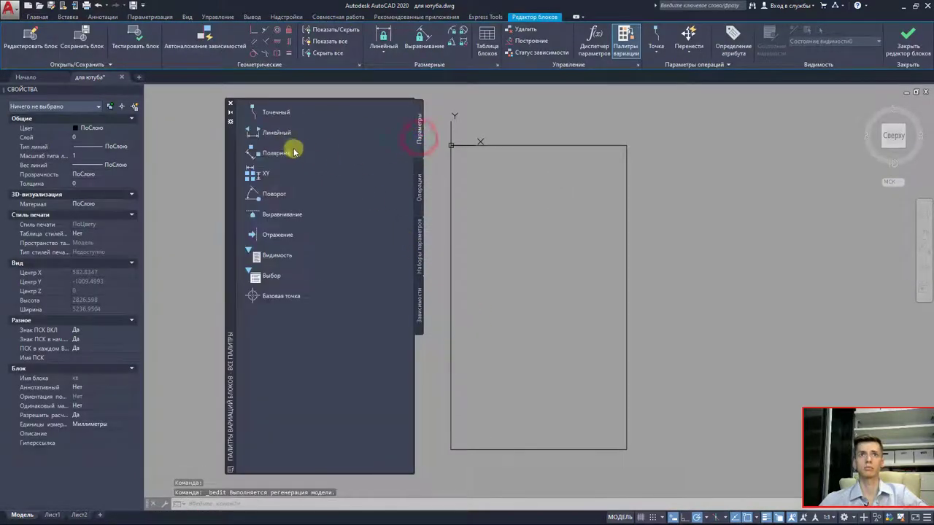
{"action": "left_click", "coordinate": [284, 131]}
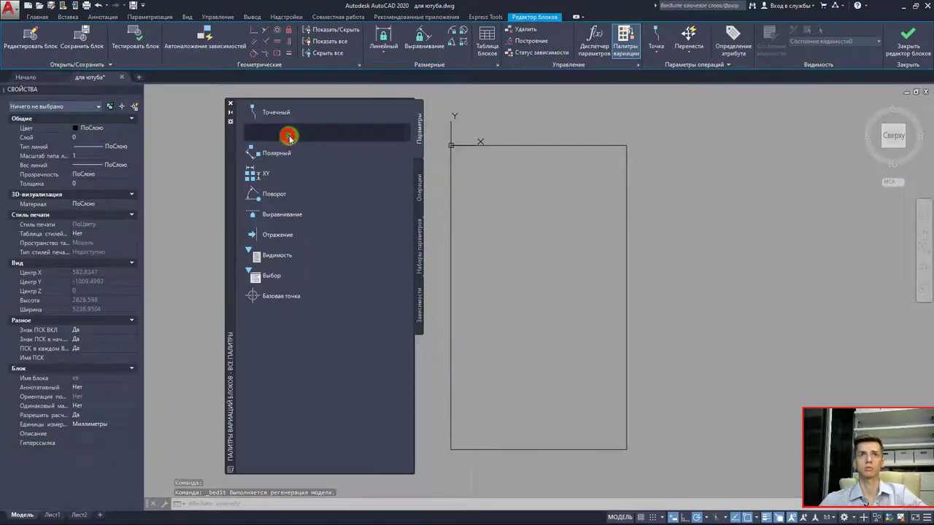
{"action": "left_click", "coordinate": [626, 145]}
{"action": "left_click", "coordinate": [626, 447]}
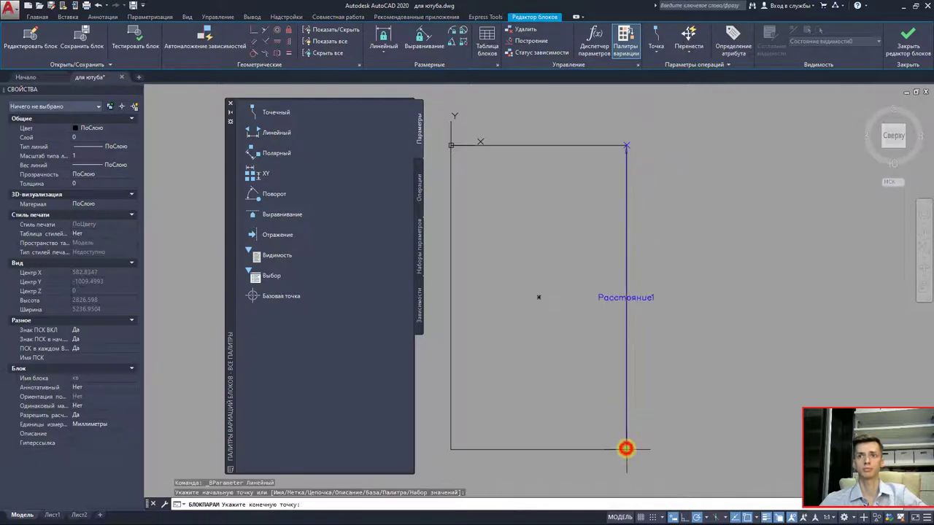
{"action": "left_click", "coordinate": [714, 432]}
Add a stretch action on Расстояние1's bottom point, framing the rectangle's bottom edge
{"action": "left_click", "coordinate": [417, 184]}
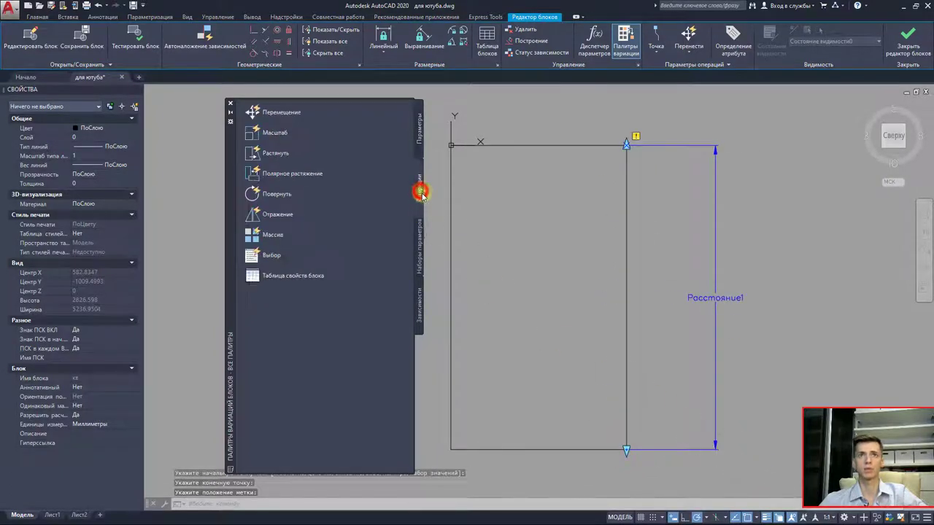
{"action": "left_click", "coordinate": [312, 151]}
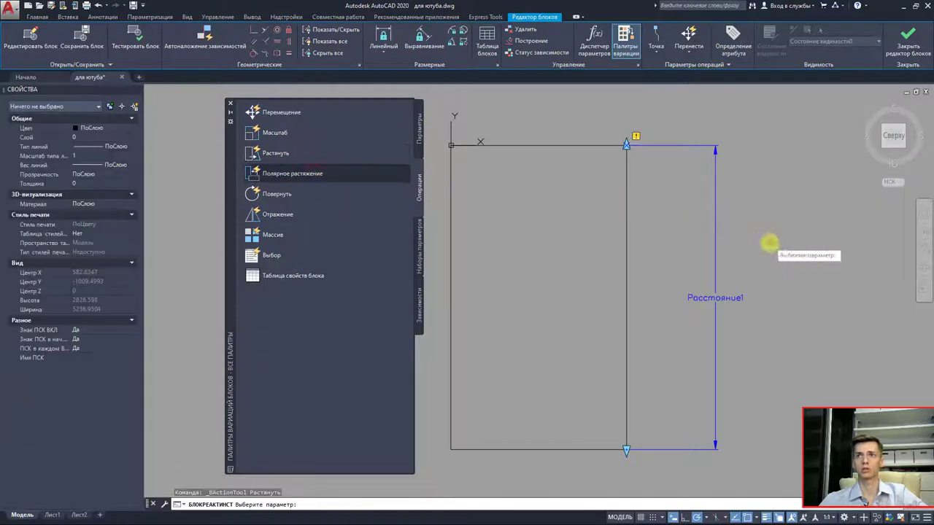
{"action": "left_click", "coordinate": [715, 234]}
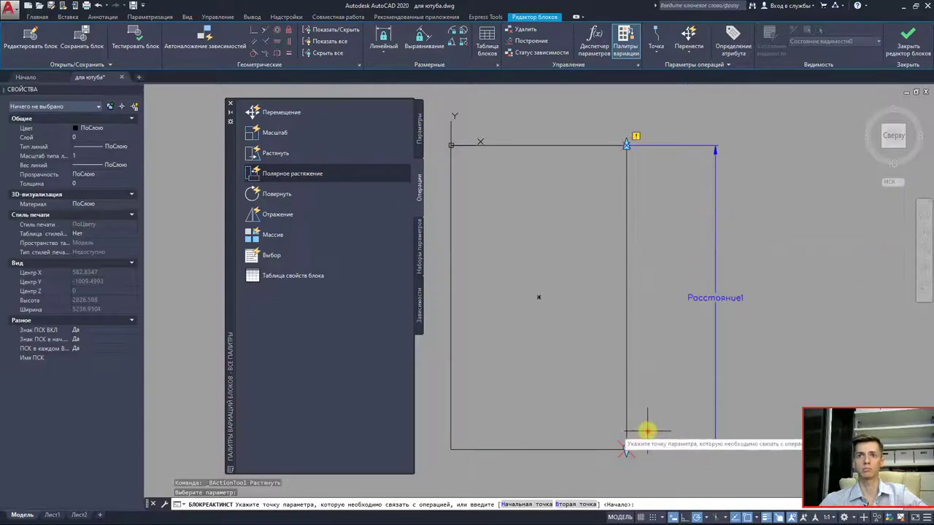
{"action": "left_click", "coordinate": [628, 447]}
{"action": "mouse_move", "coordinate": [684, 386]}
{"action": "middle_mouse_down"}
{"action": "mouse_move", "coordinate": [592, 347]}
{"action": "mouse_move", "coordinate": [727, 335]}
{"action": "middle_mouse_up"}
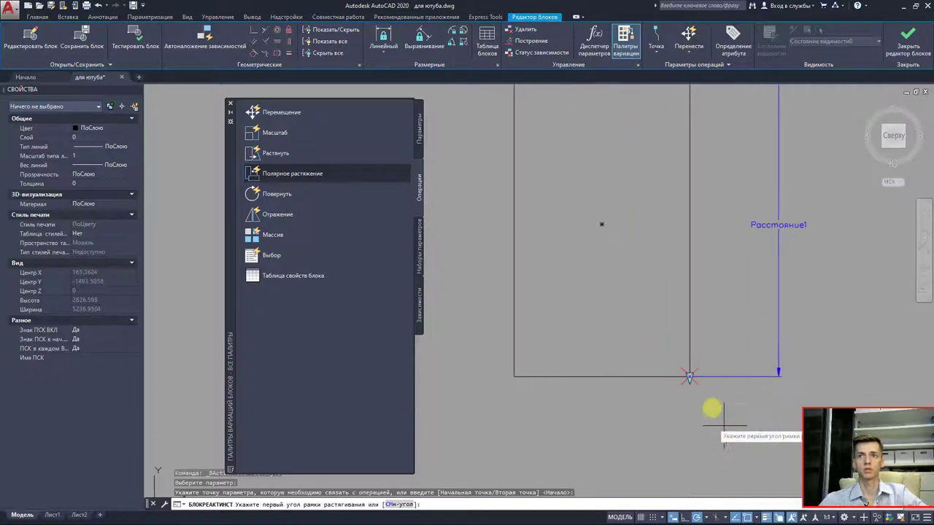
{"action": "left_click", "coordinate": [712, 332]}
{"action": "left_click", "coordinate": [486, 400]}
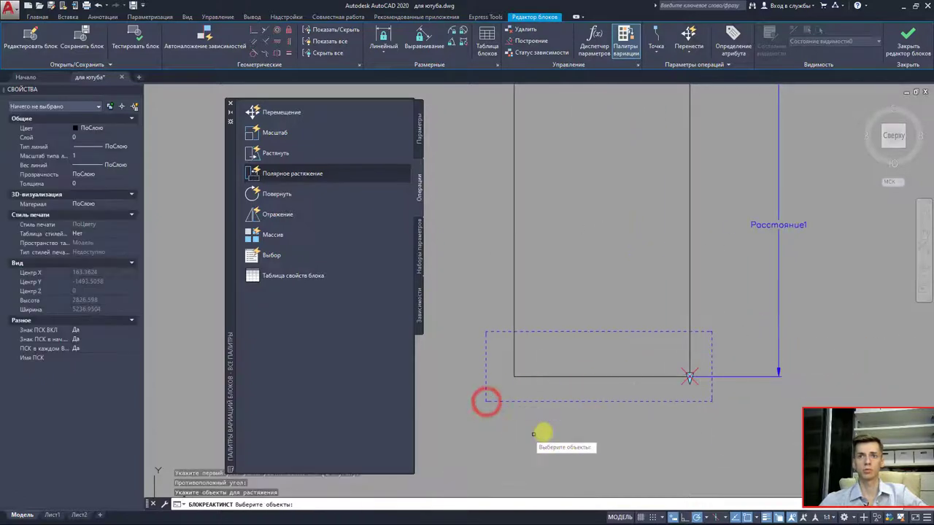
{"action": "left_click", "coordinate": [514, 359]}
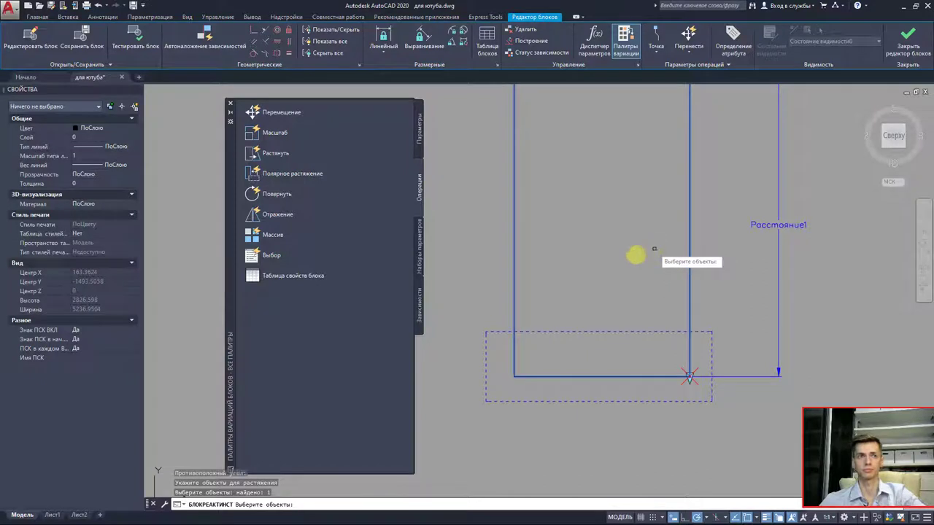
{"action": "key", "text": "Return"}
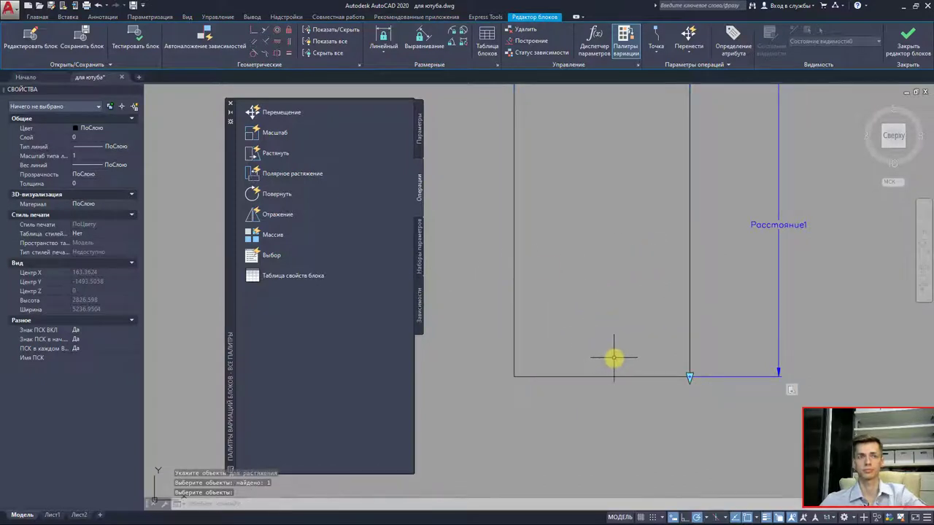
Select Расстояние1, try a 0 label offset, then undo it
{"action": "left_click", "coordinate": [514, 321]}
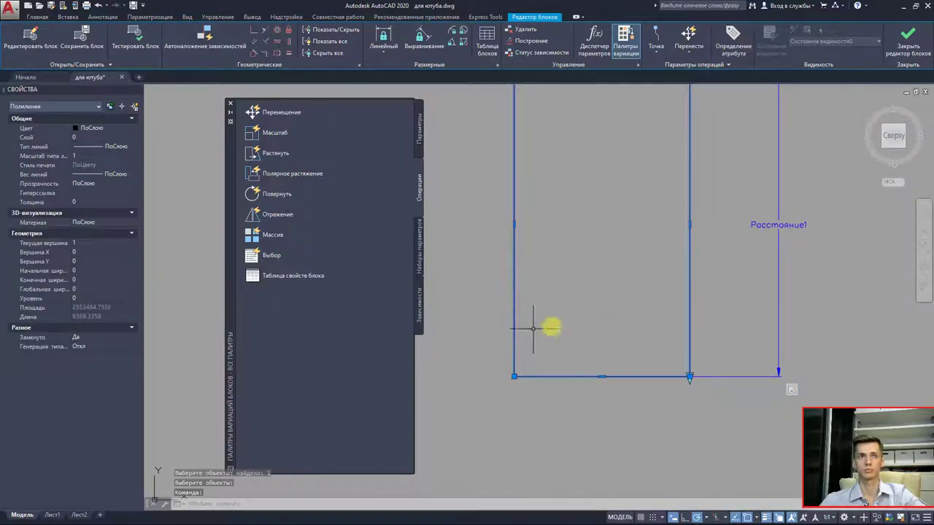
{"action": "left_click", "coordinate": [778, 321]}
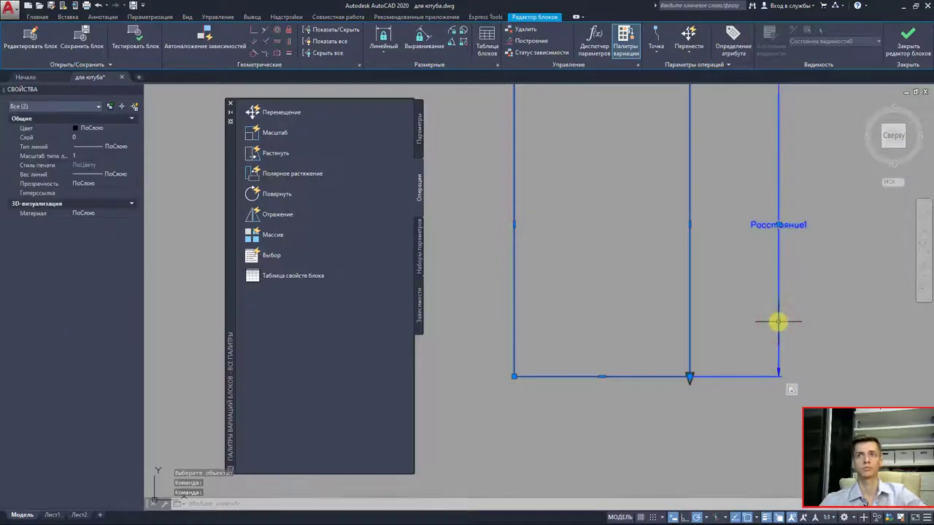
{"action": "key", "text": "Escape"}
{"action": "left_click", "coordinate": [778, 322]}
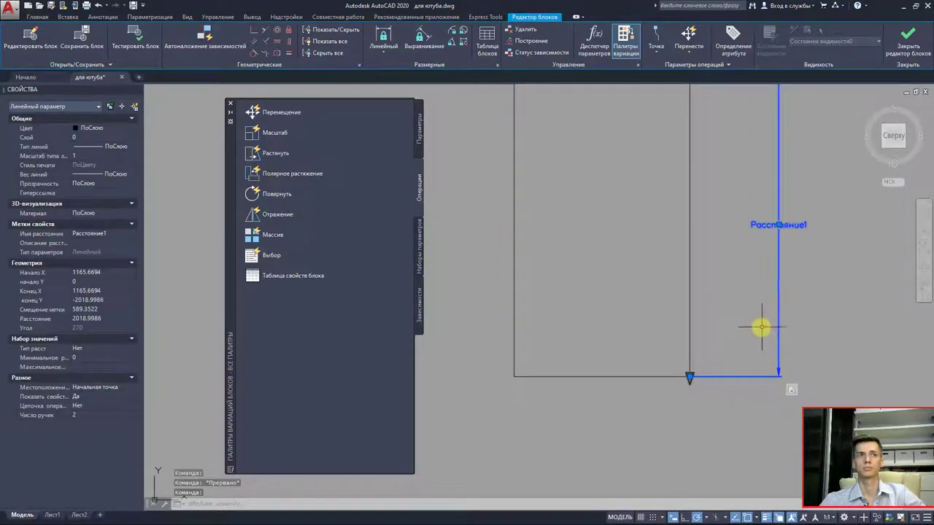
{"action": "left_click", "coordinate": [114, 309]}
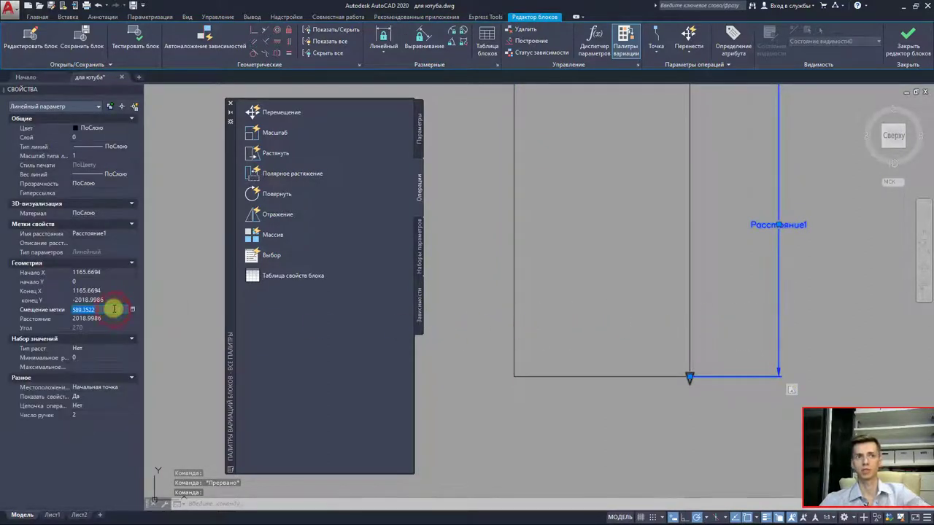
{"action": "type", "text": "0"}
{"action": "key", "text": "Return"}
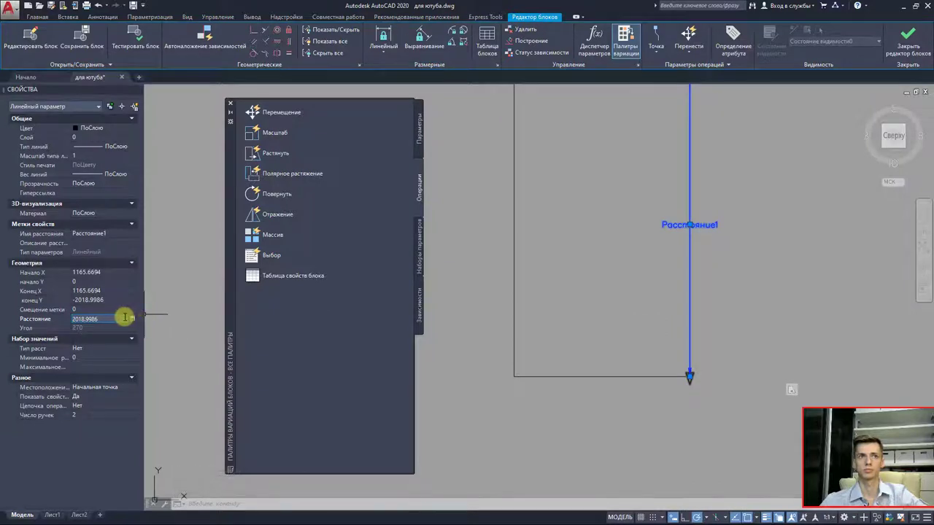
{"action": "key", "text": "ctrl+z"}
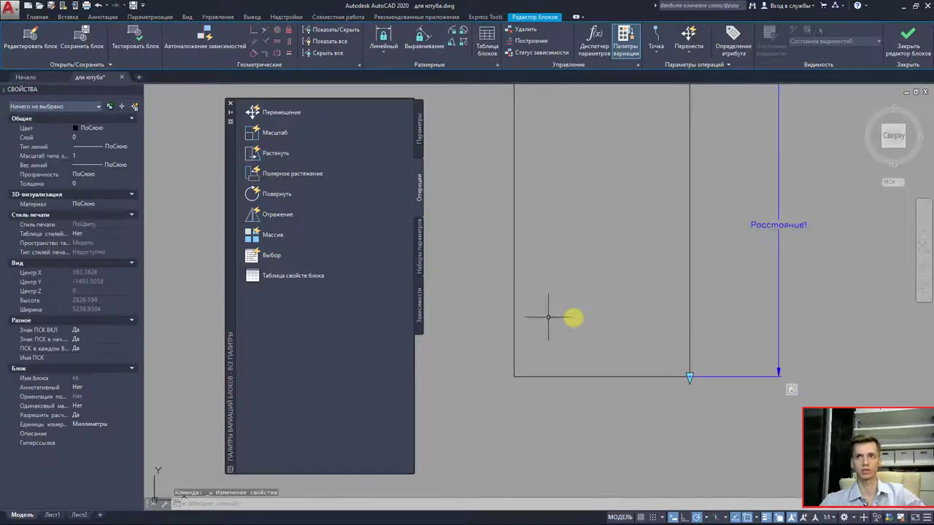
Save the кв block and stretch it taller to 3105 with its bottom grip
{"action": "left_click", "coordinate": [904, 42]}
{"action": "left_click", "coordinate": [463, 252]}
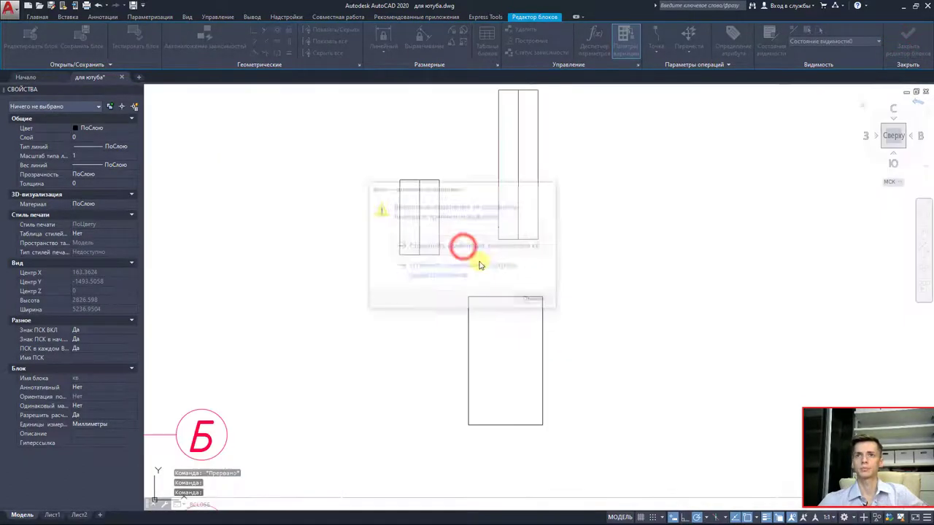
{"action": "left_click", "coordinate": [545, 358]}
{"action": "left_click", "coordinate": [543, 358]}
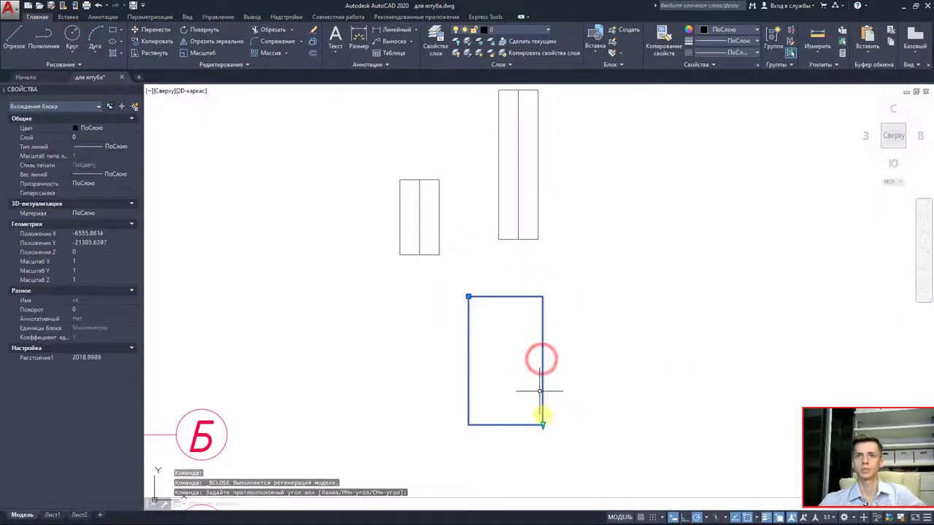
{"action": "left_click", "coordinate": [542, 426]}
{"action": "left_click", "coordinate": [560, 494]}
{"action": "middle_click_drag", "start_coordinate": [577, 411], "coordinate": [577, 292]}
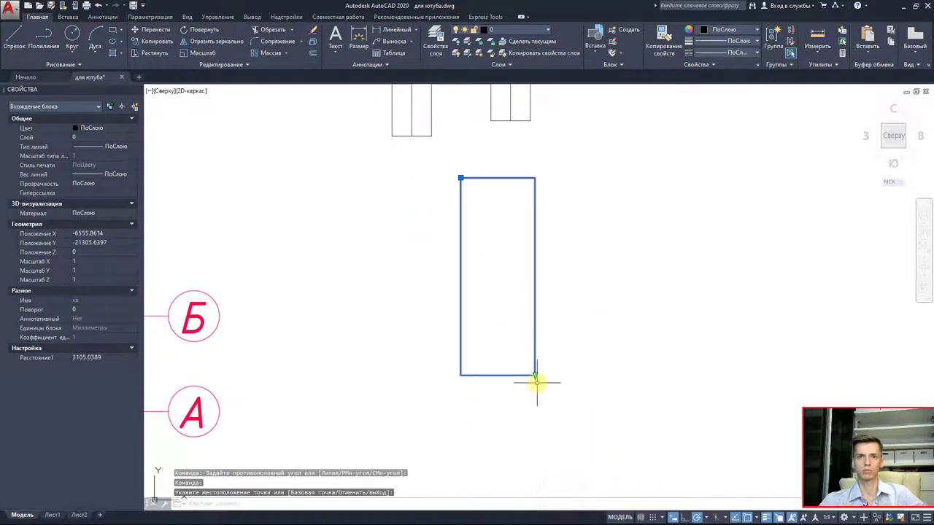
{"action": "left_click", "coordinate": [538, 378]}
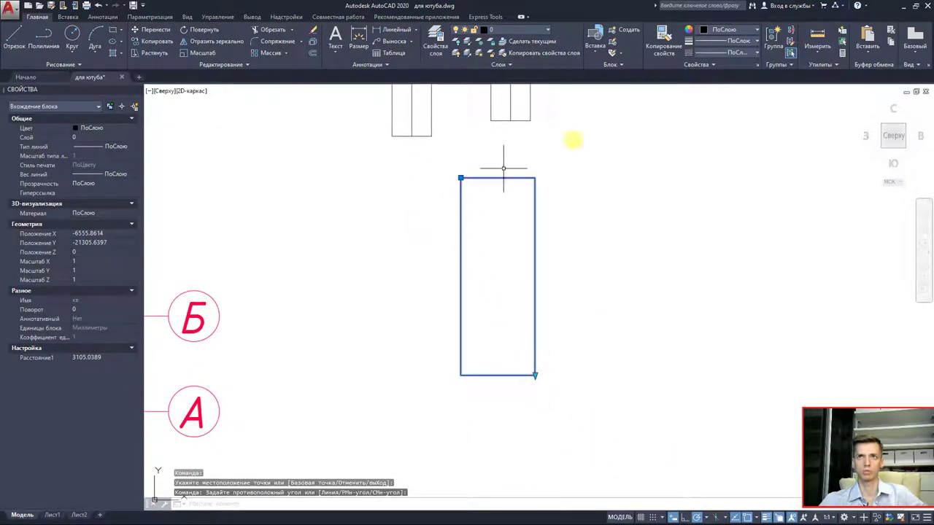
Insert an окно block right of кв and shorten it to 920
{"action": "left_click", "coordinate": [597, 38]}
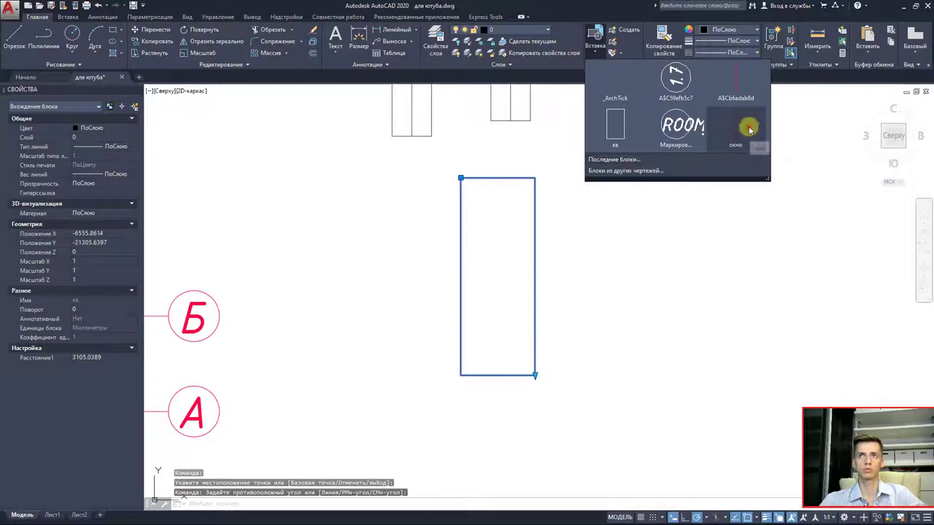
{"action": "left_click", "coordinate": [738, 124]}
{"action": "left_click", "coordinate": [642, 312]}
{"action": "left_click", "coordinate": [601, 381]}
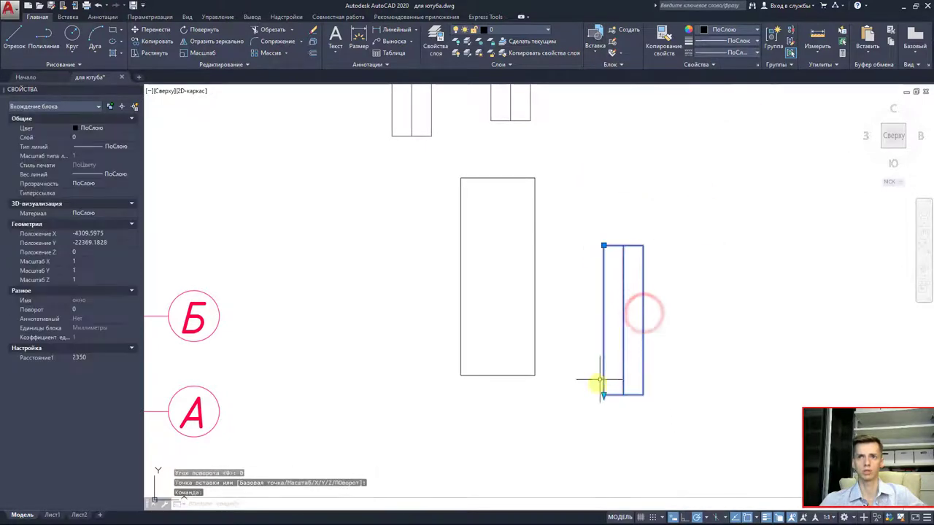
{"action": "left_click", "coordinate": [603, 395]}
{"action": "left_click", "coordinate": [604, 301]}
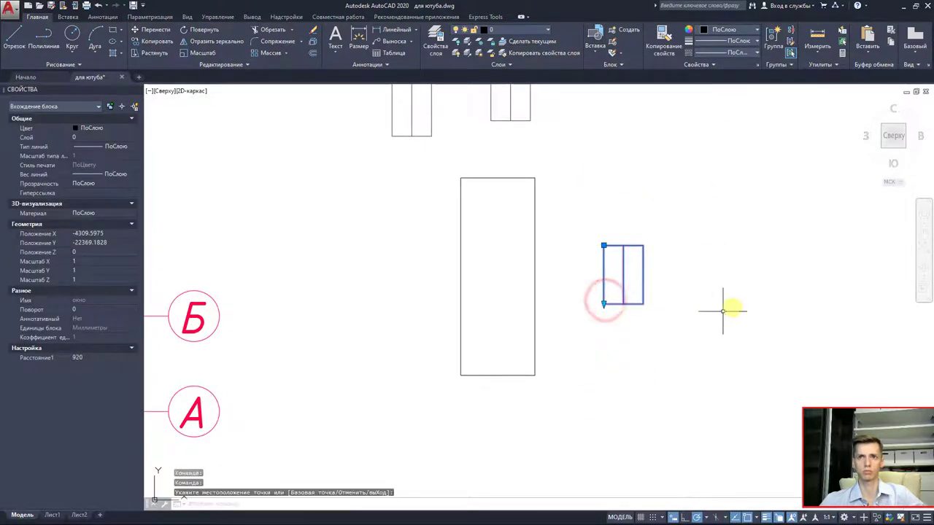